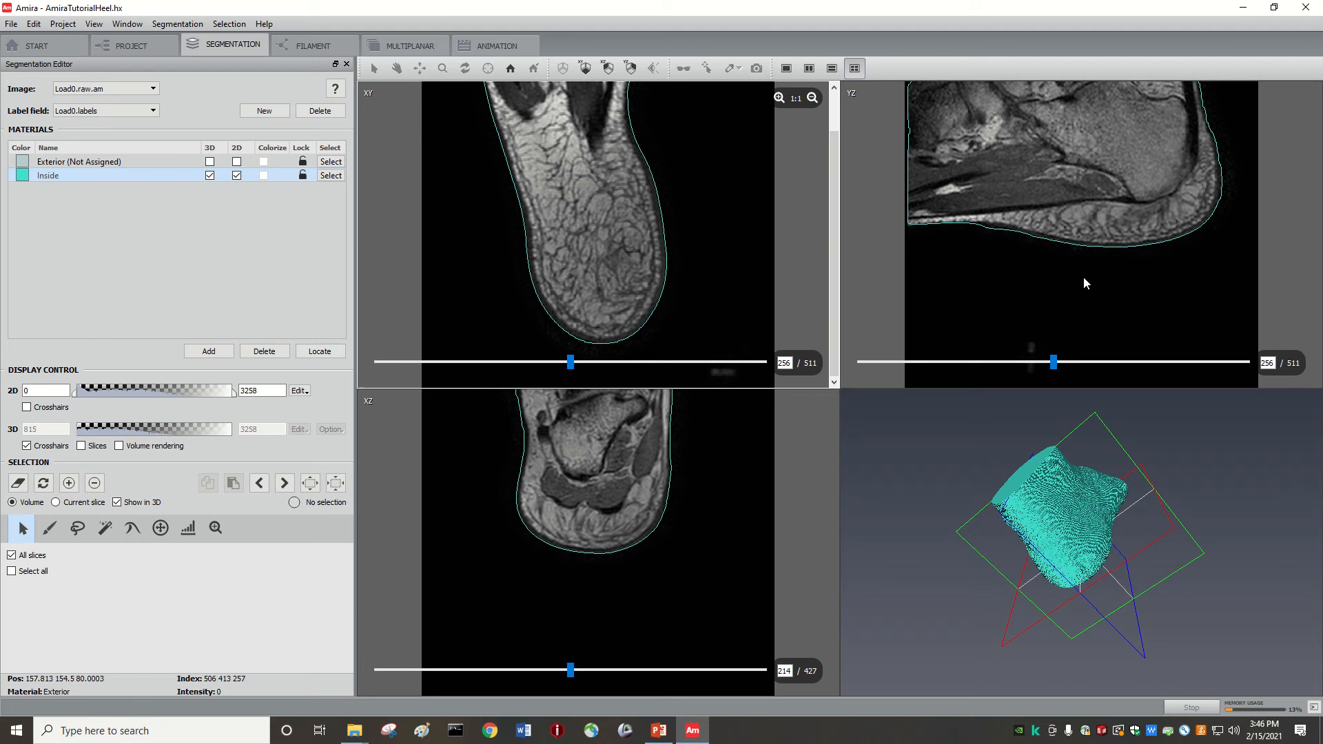
Show slice 227 in the YZ view and add a new material below Inside
{"action": "mouse_move", "coordinate": [1053, 362]}
{"action": "left_mouse_down"}
{"action": "mouse_move", "coordinate": [1020, 363]}
{"action": "mouse_move", "coordinate": [1042, 365]}
{"action": "mouse_move", "coordinate": [1031, 363]}
{"action": "left_mouse_up"}
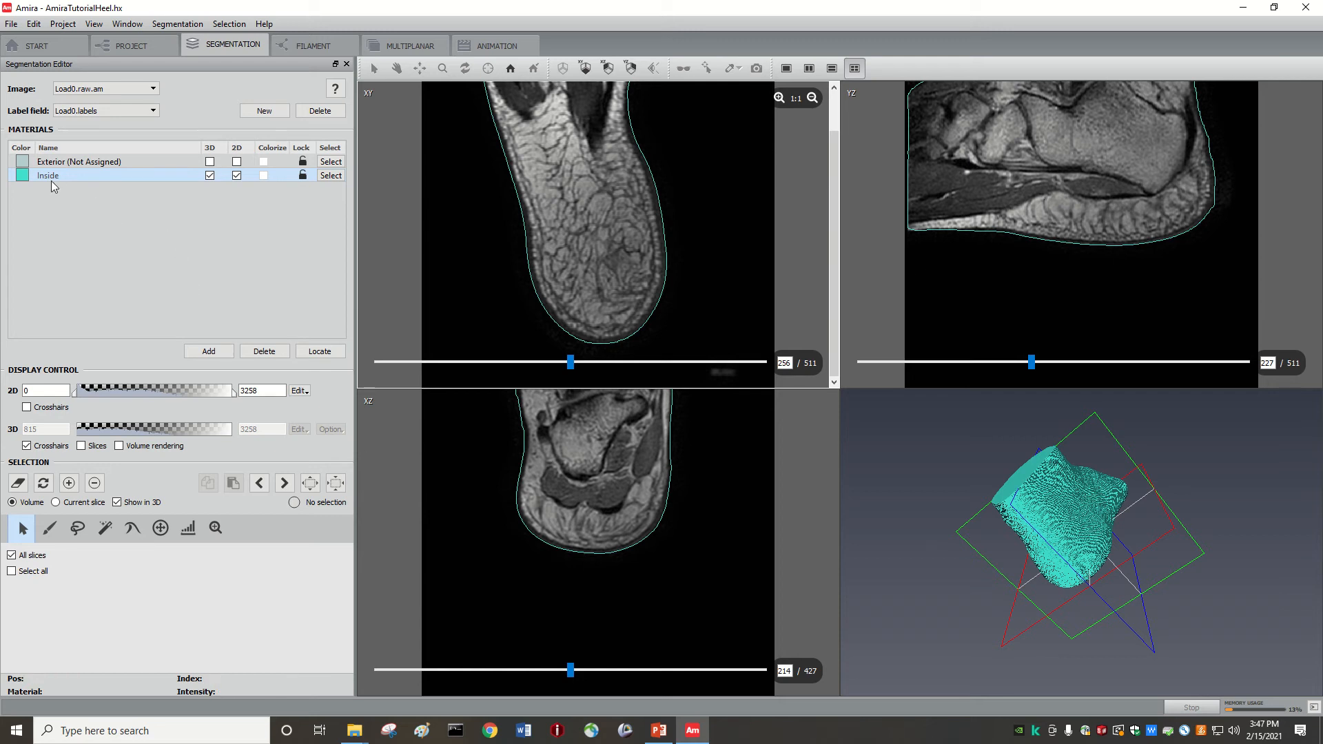
{"action": "left_click", "coordinate": [208, 351]}
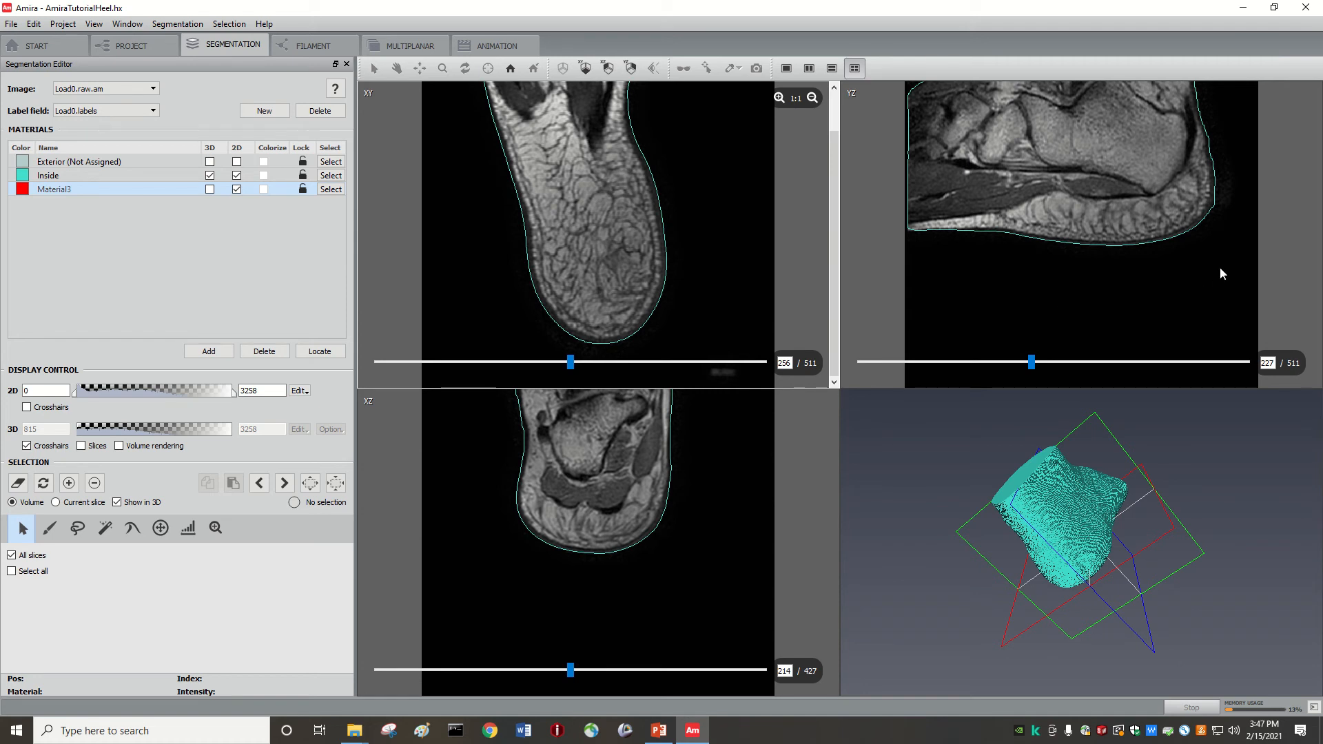
{"action": "scroll", "coordinate": [1280, 230], "scroll_direction": "up", "scroll_amount": 2}
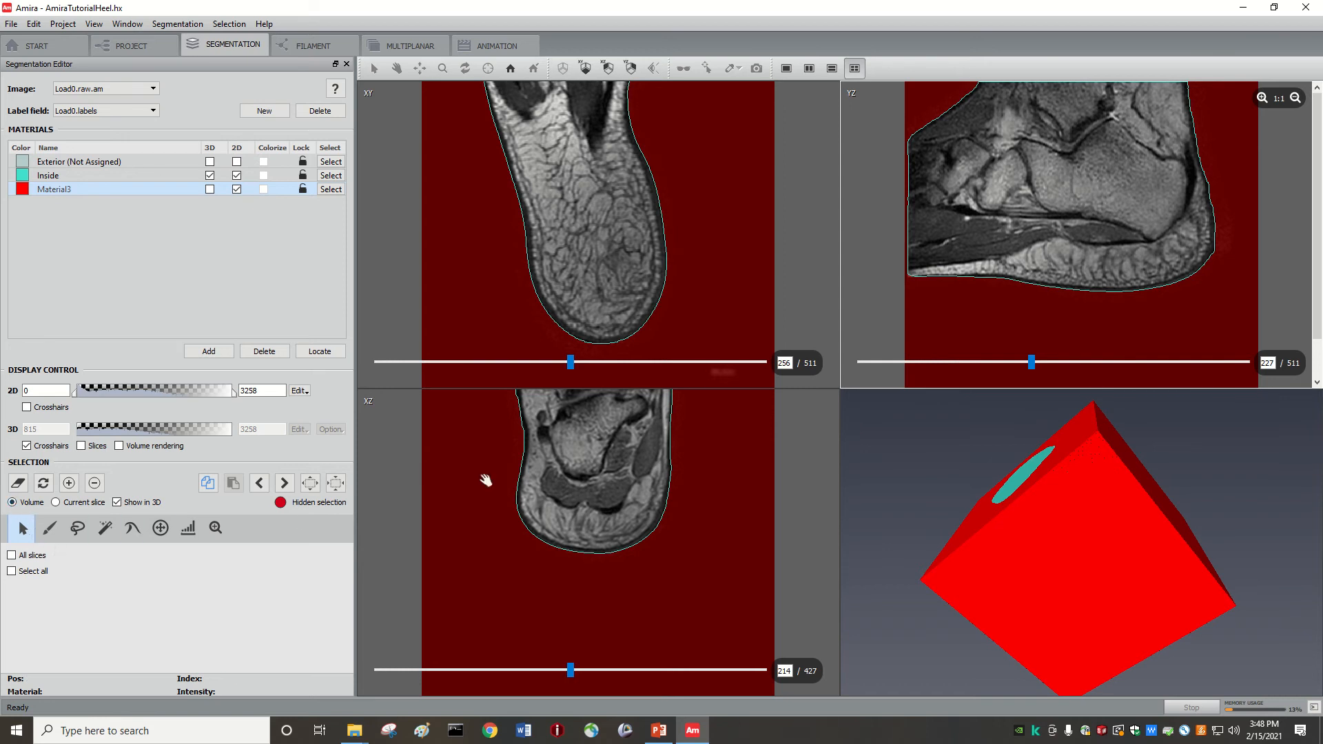
Clear the current selection and restrict the Threshold tool to the current slice instead of all slices
{"action": "left_click", "coordinate": [18, 483]}
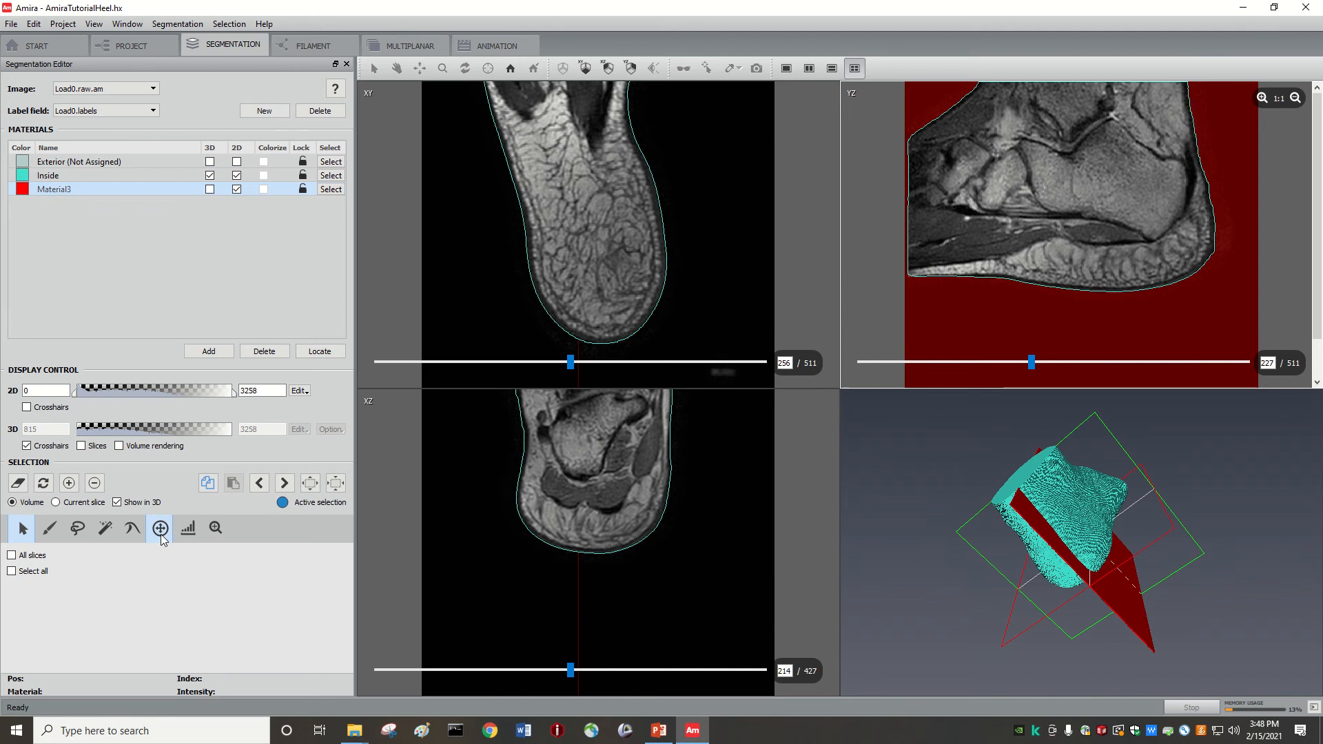
{"action": "left_click", "coordinate": [187, 529]}
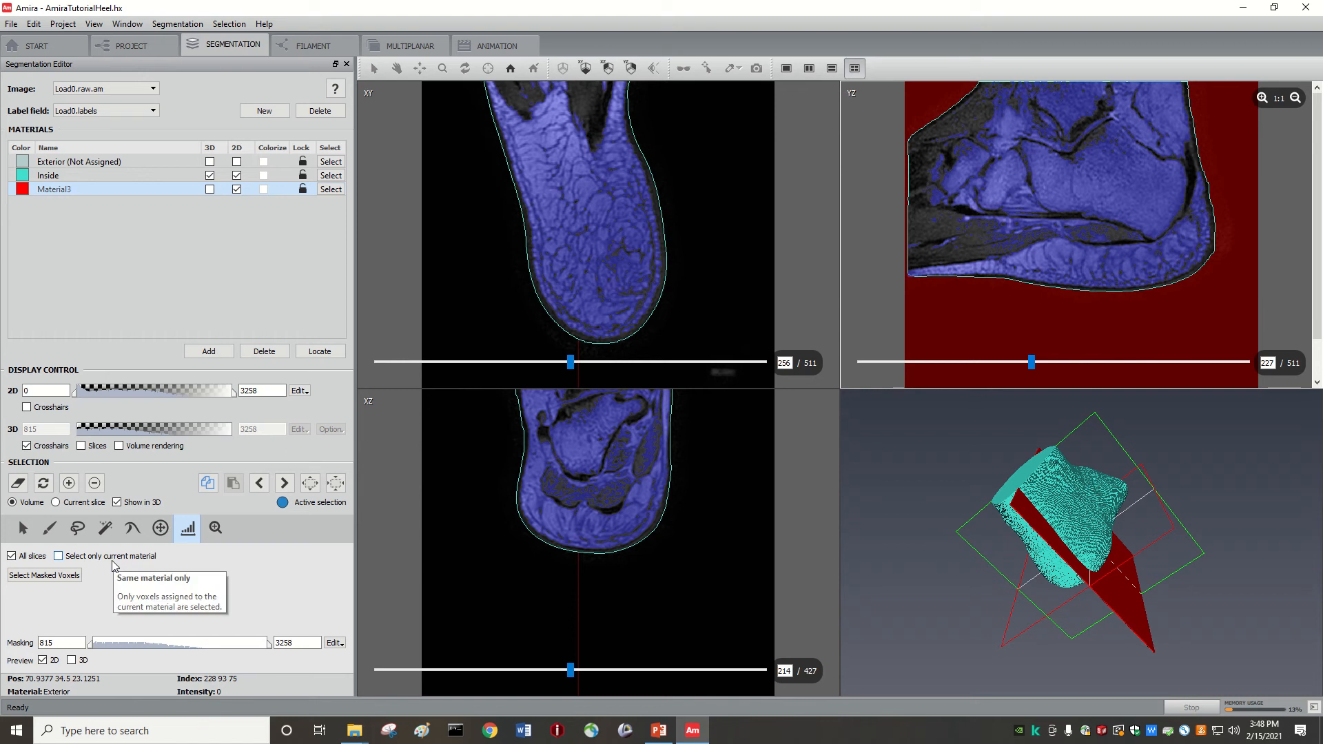
{"action": "left_click", "coordinate": [12, 555]}
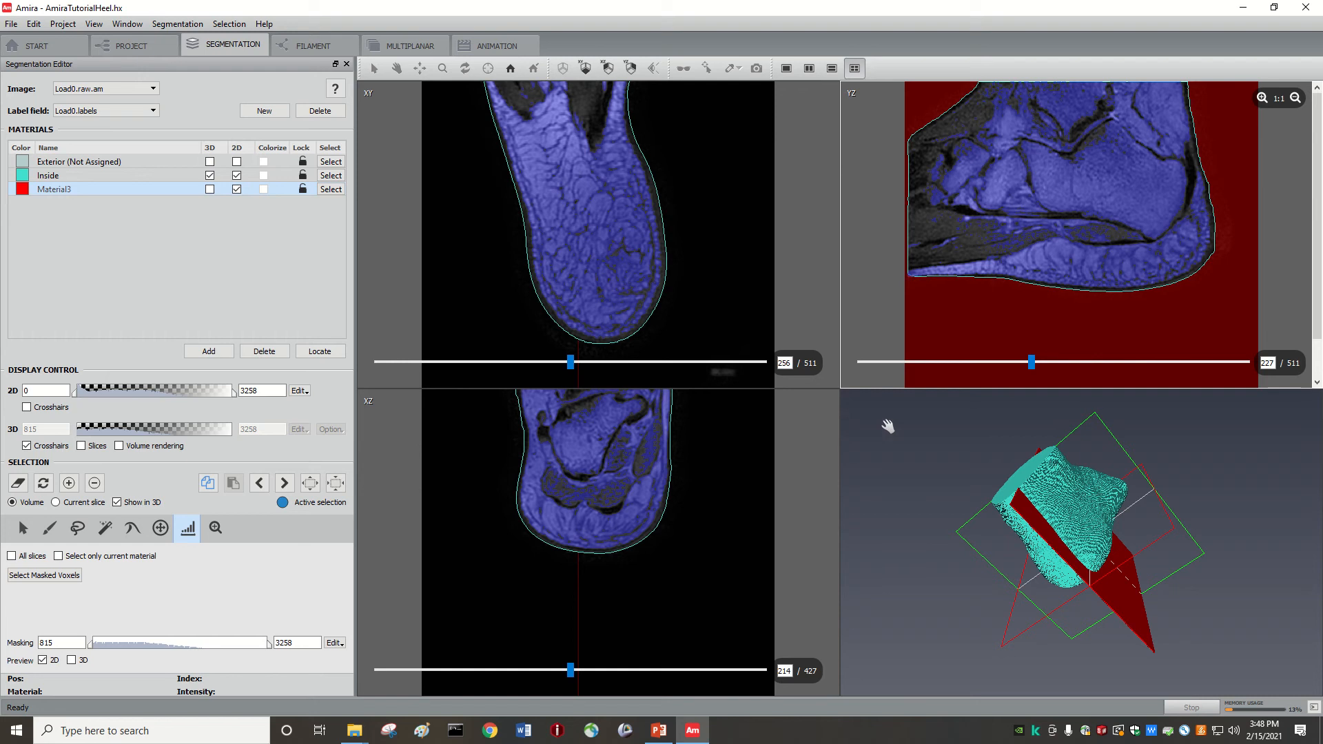
{"action": "left_click", "coordinate": [24, 485]}
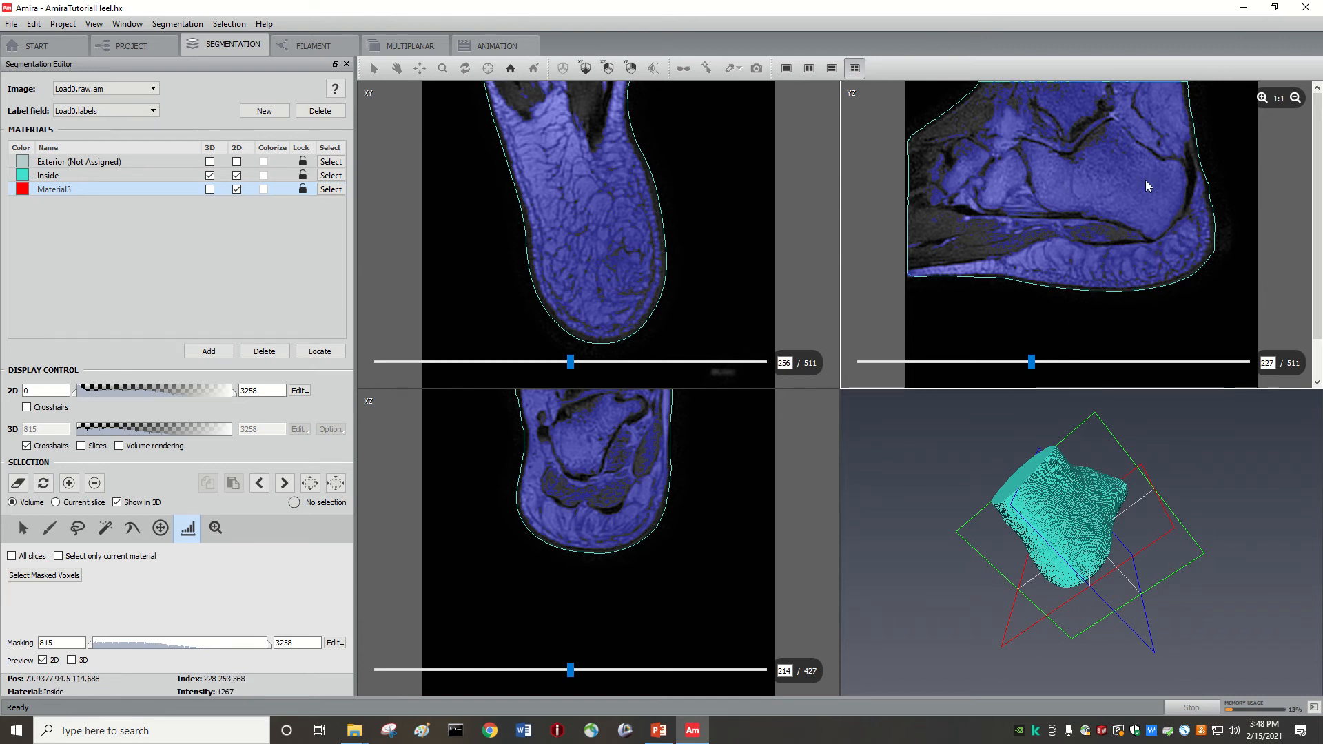
Set the masking range from -552 to 3663 and select the masked voxels on XZ slice 214
{"action": "mouse_move", "coordinate": [1031, 361]}
{"action": "left_mouse_down"}
{"action": "mouse_move", "coordinate": [1050, 361]}
{"action": "mouse_move", "coordinate": [1011, 361]}
{"action": "mouse_move", "coordinate": [1034, 361]}
{"action": "left_mouse_up"}
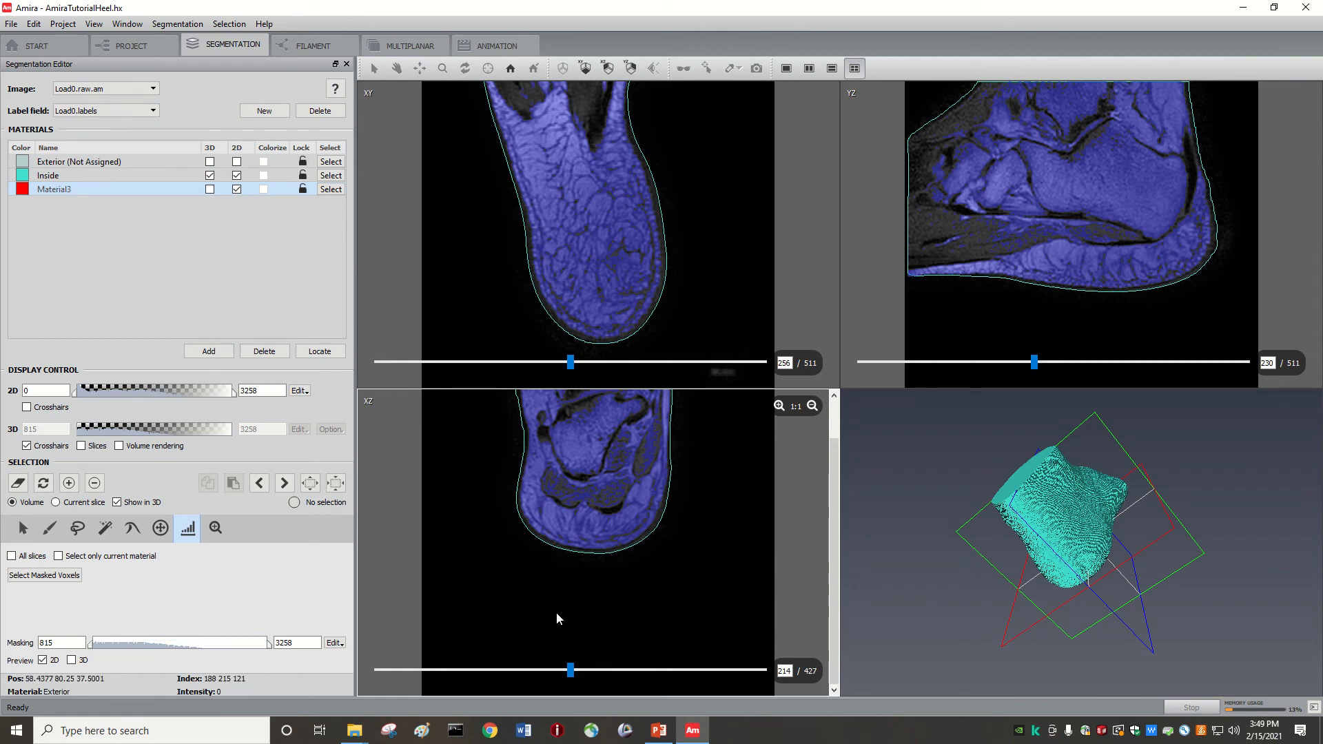
{"action": "left_click_drag", "start_coordinate": [98, 648], "coordinate": [9, 663]}
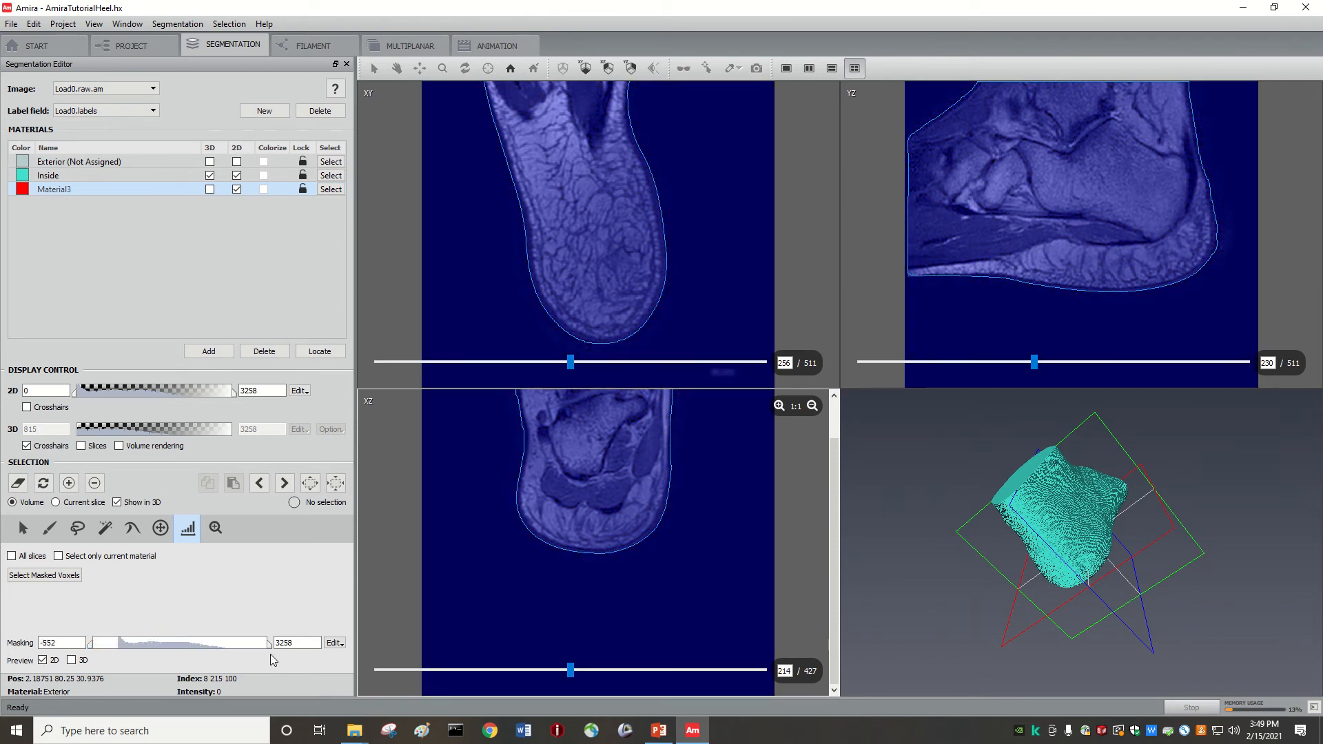
{"action": "left_click_drag", "start_coordinate": [268, 648], "coordinate": [287, 648]}
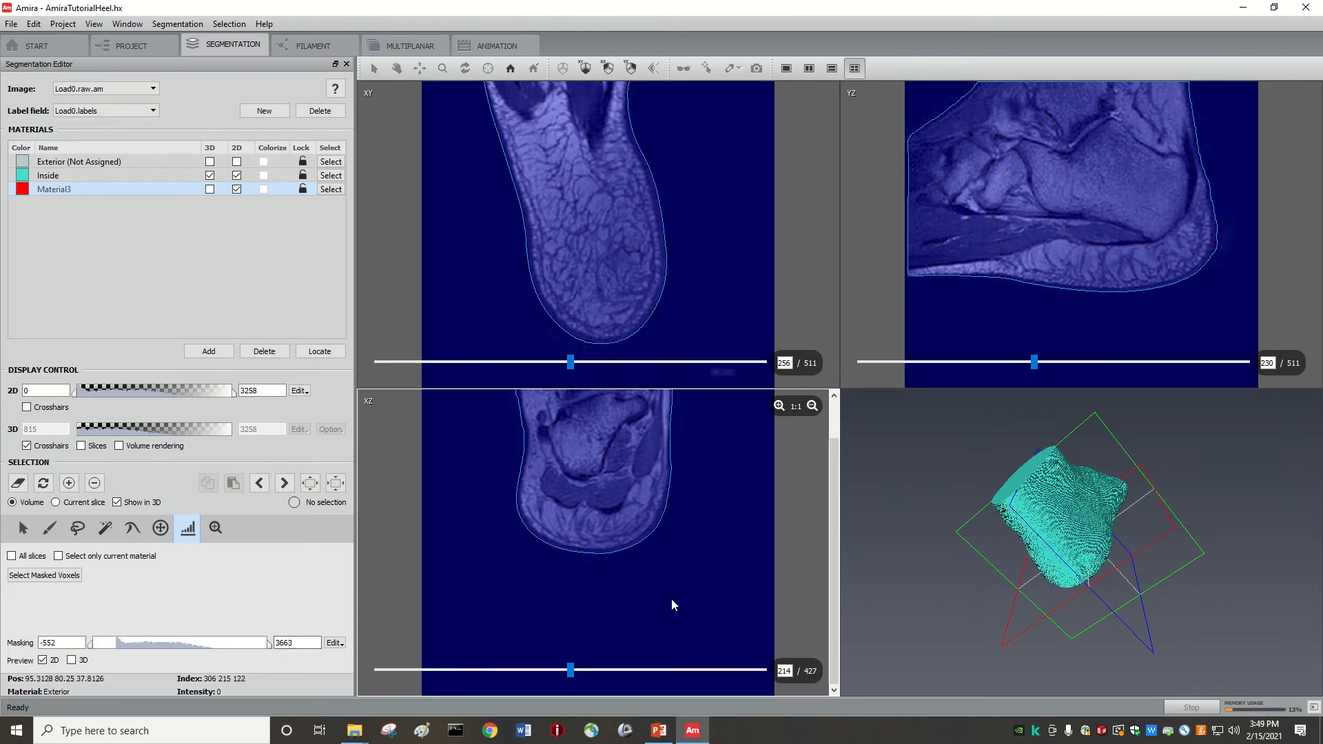
{"action": "left_click", "coordinate": [45, 577]}
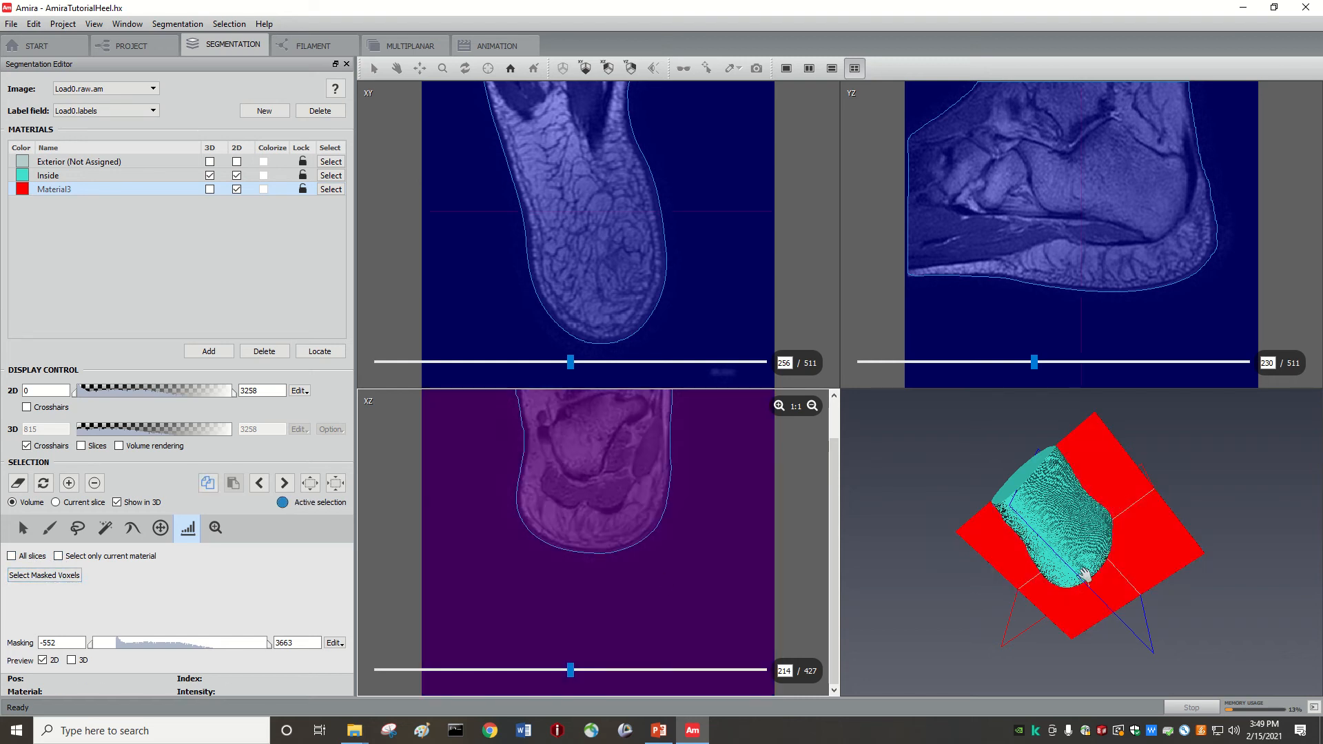
{"action": "left_click_drag", "start_coordinate": [1145, 548], "coordinate": [1075, 558]}
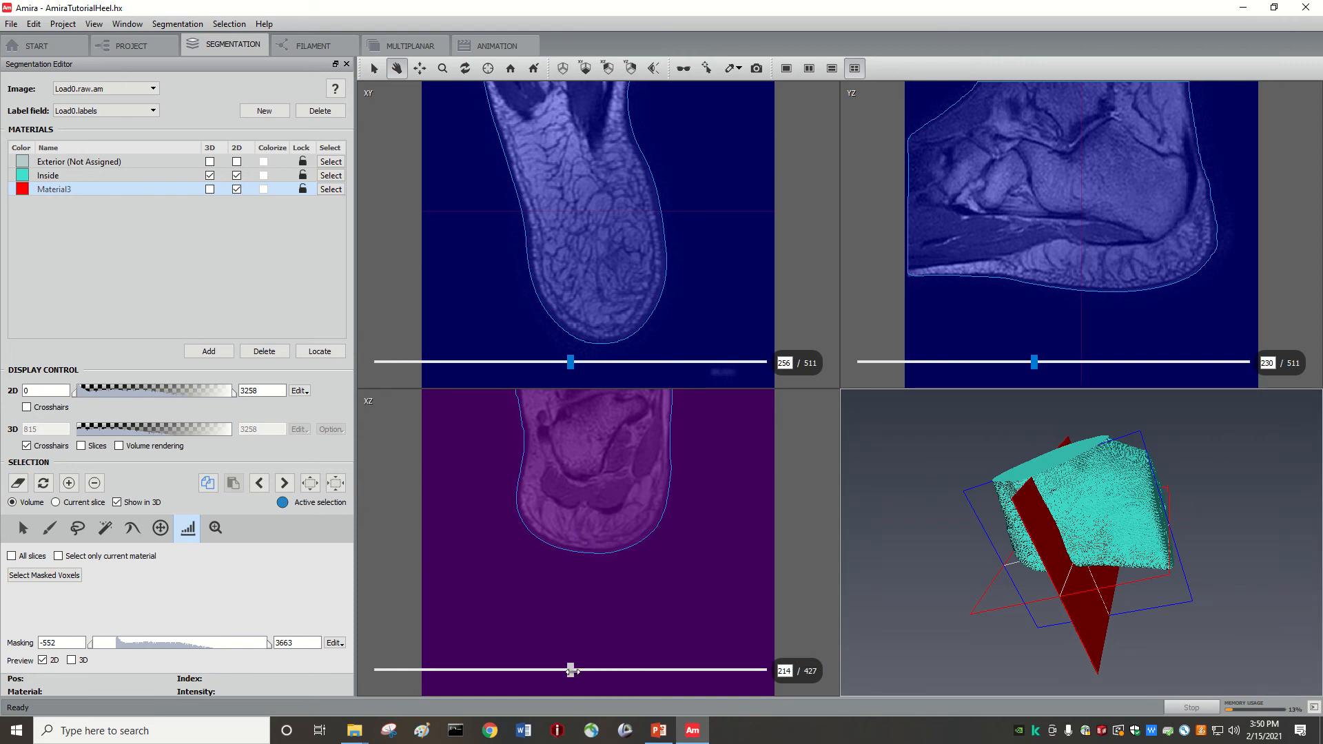
Add the masked voxels on XZ slice 0 to the selection
{"action": "left_click_drag", "start_coordinate": [572, 671], "coordinate": [368, 676]}
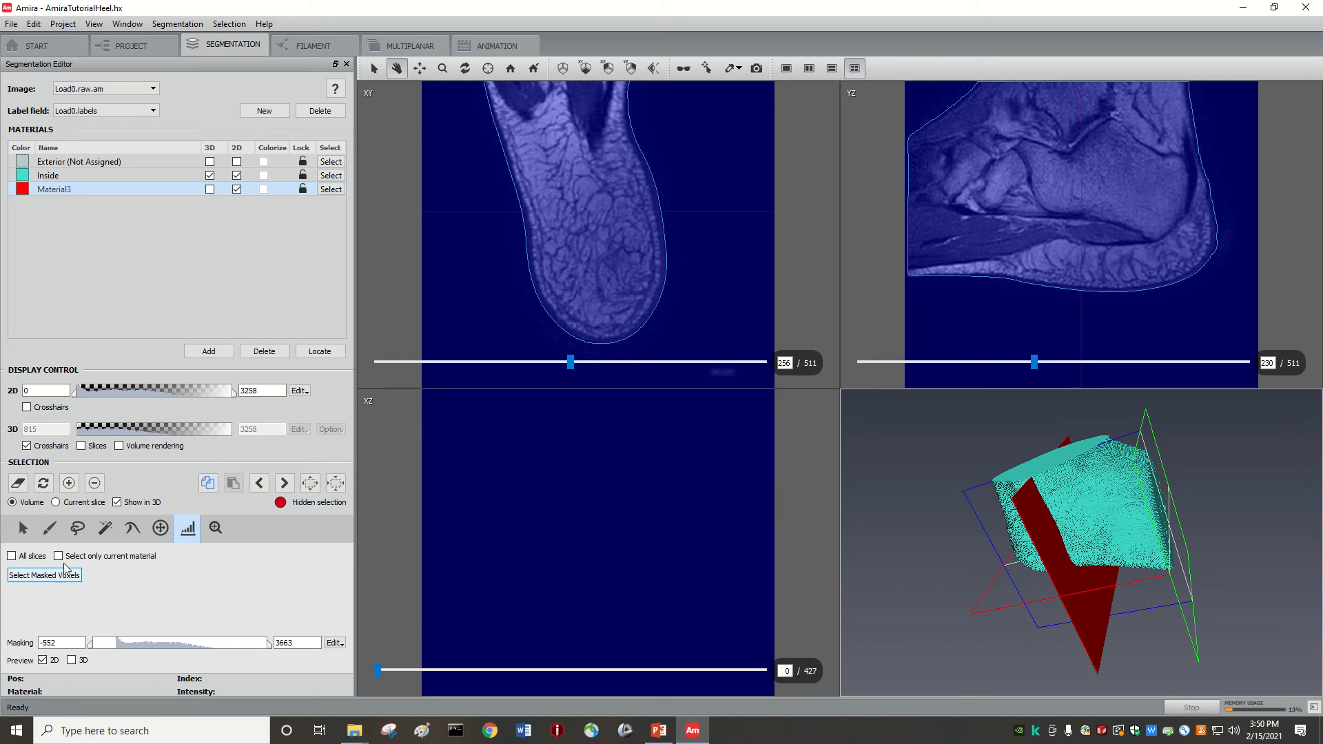
{"action": "left_click", "coordinate": [63, 576]}
{"action": "left_click_drag", "start_coordinate": [974, 579], "coordinate": [1006, 535]}
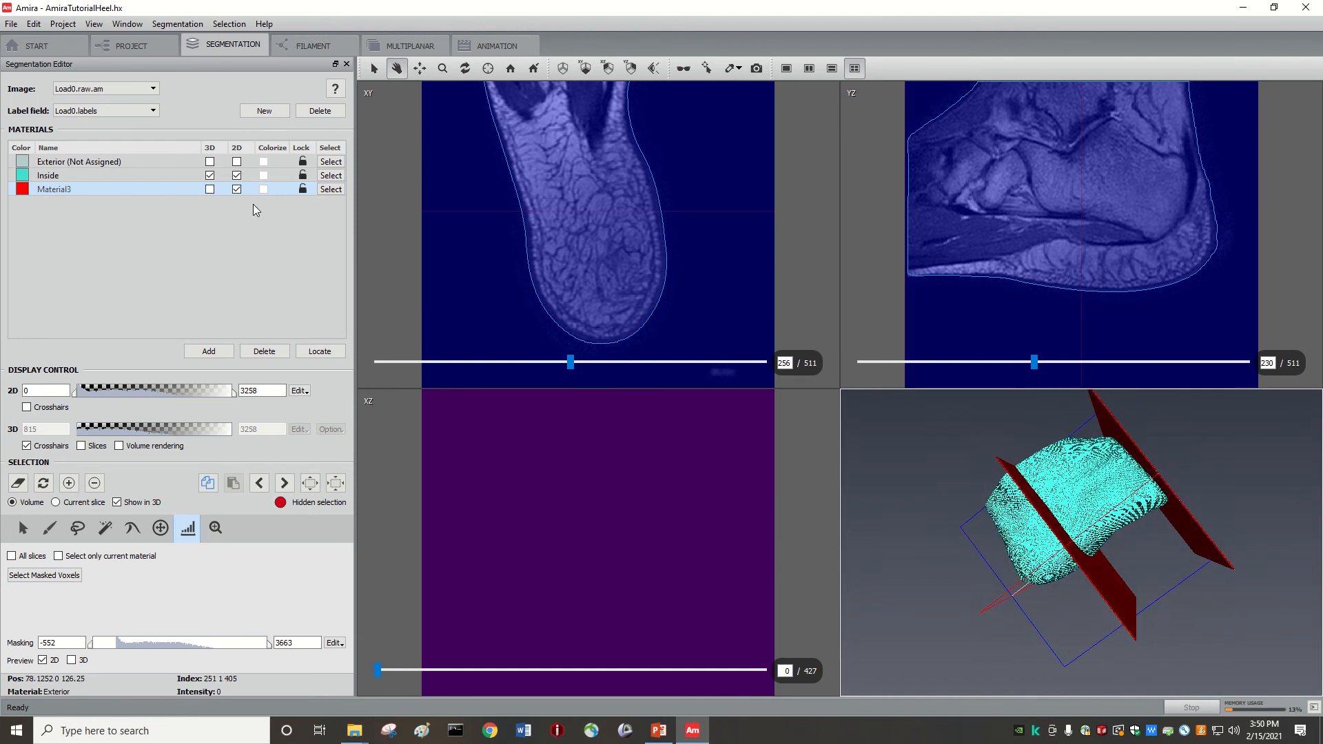
Interpolate the selection between XZ slices 0 and 214
{"action": "left_click", "coordinate": [228, 23]}
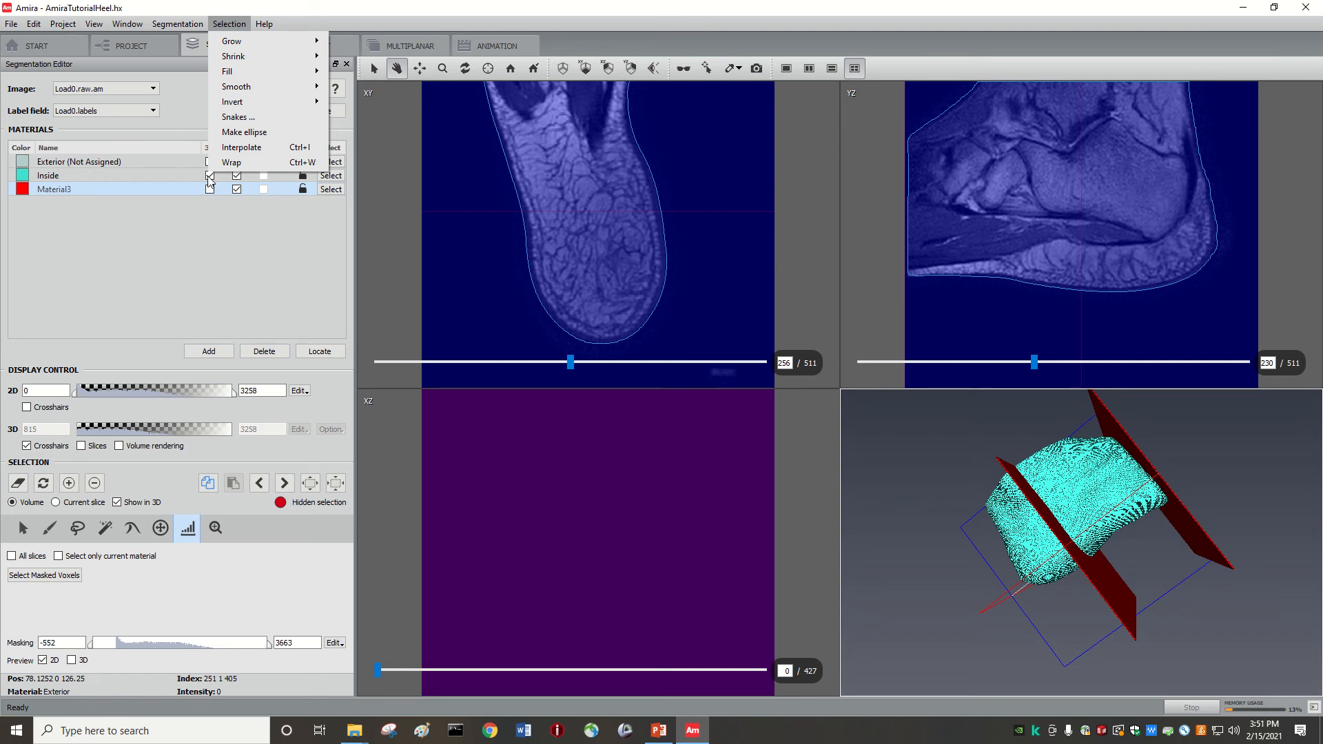
{"action": "left_click", "coordinate": [252, 148]}
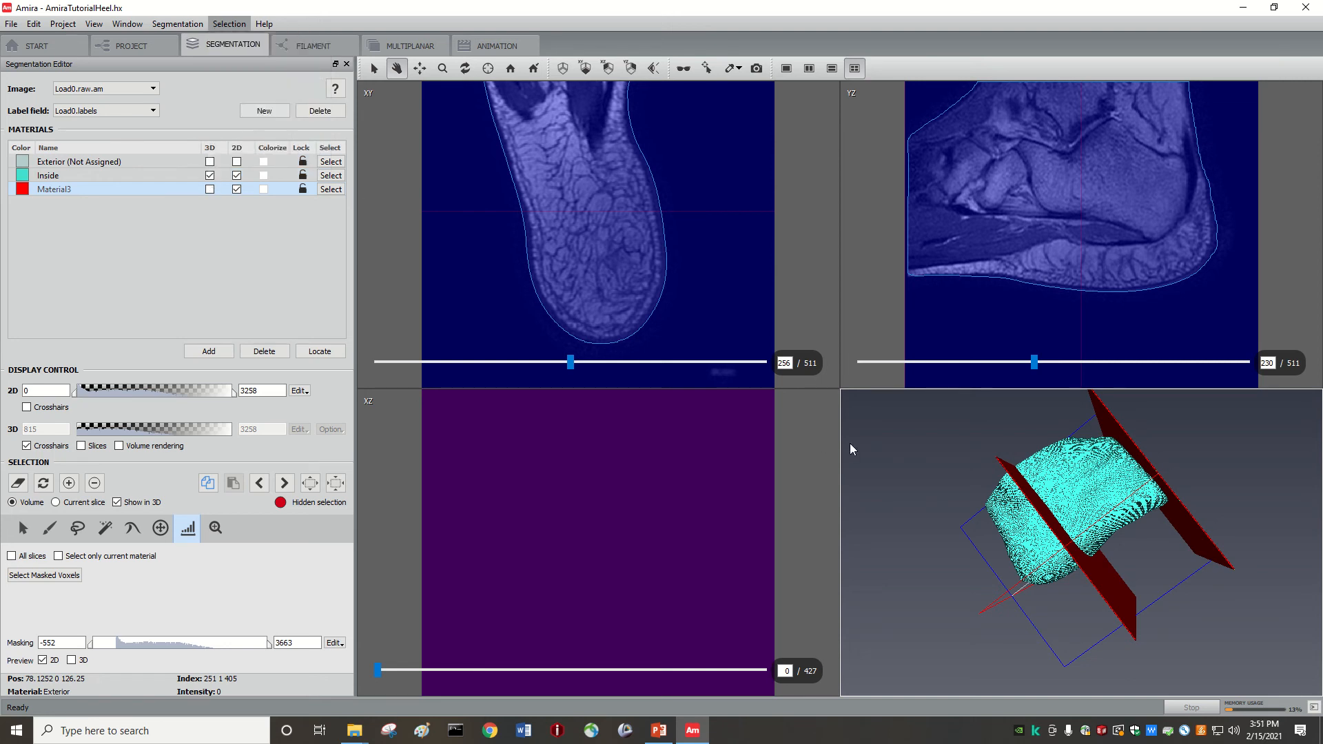
{"action": "left_click_drag", "start_coordinate": [1101, 510], "coordinate": [1175, 606]}
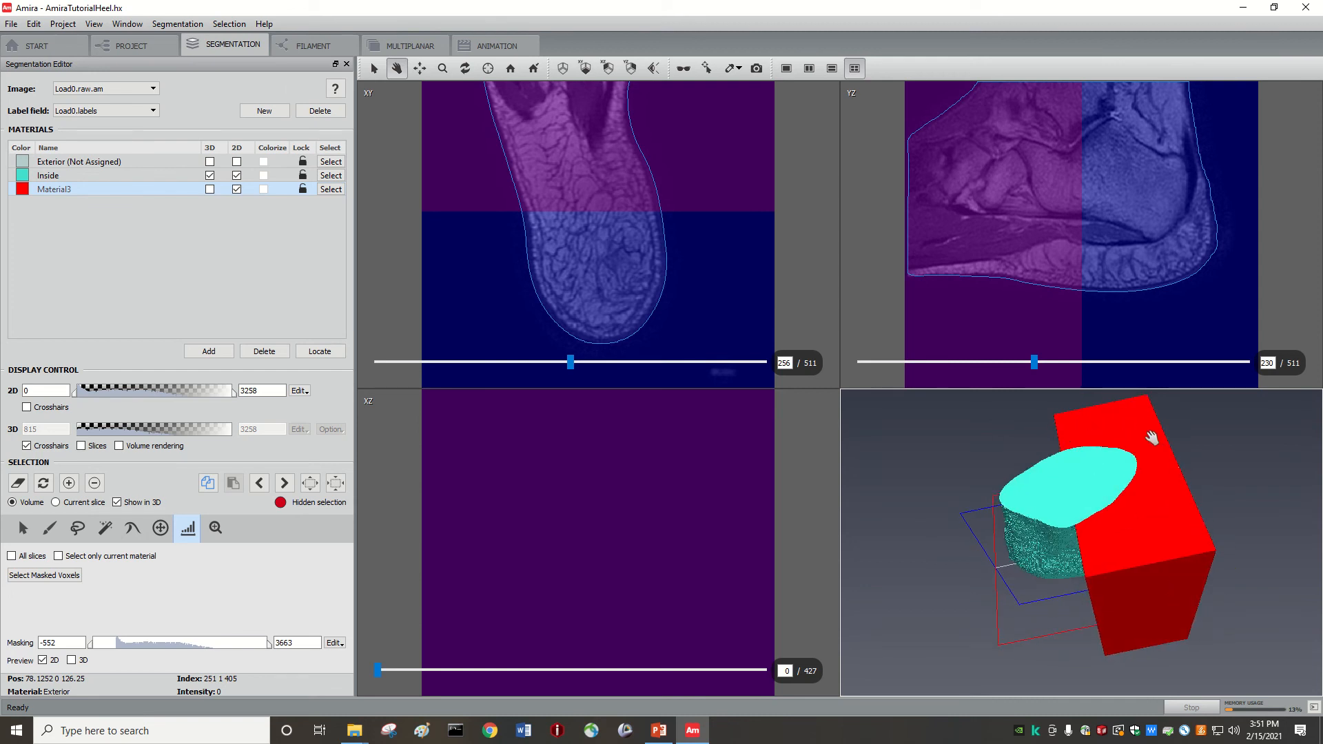
{"action": "left_click_drag", "start_coordinate": [1117, 579], "coordinate": [1025, 527]}
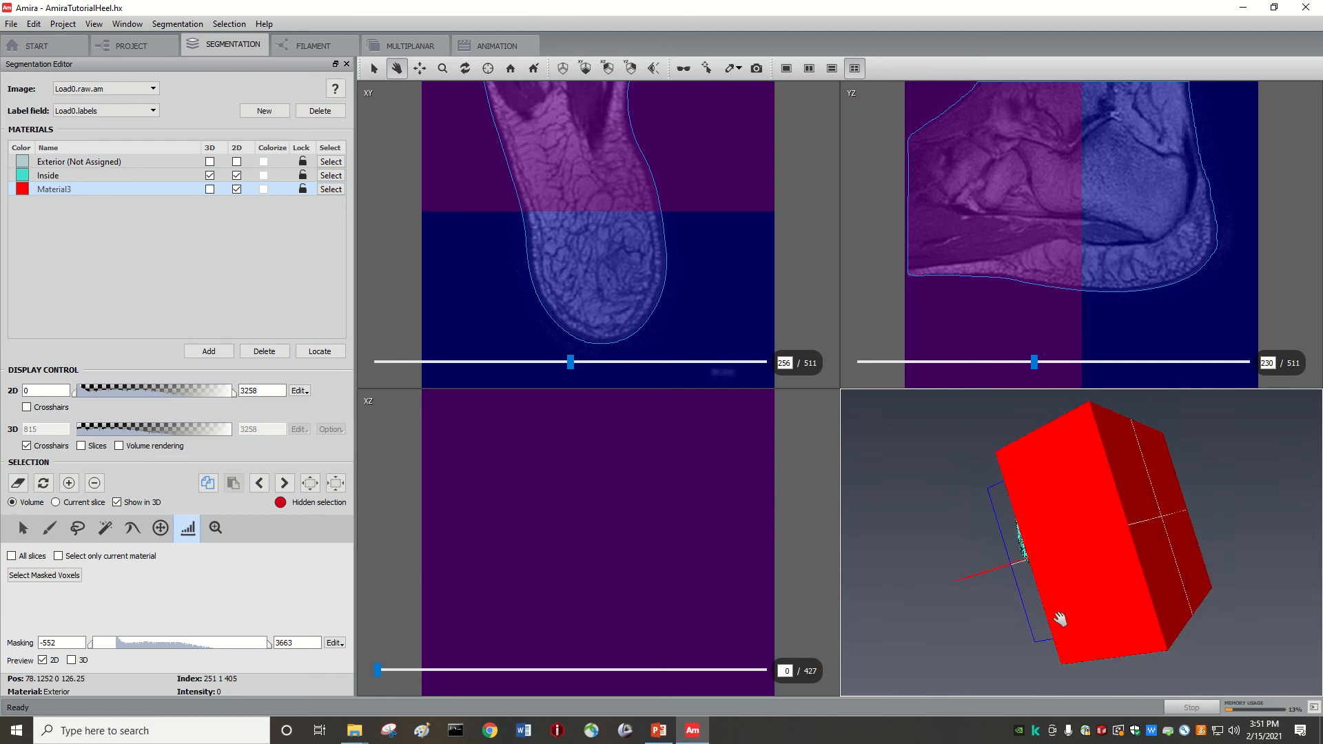
{"action": "left_click_drag", "start_coordinate": [1069, 575], "coordinate": [1098, 520]}
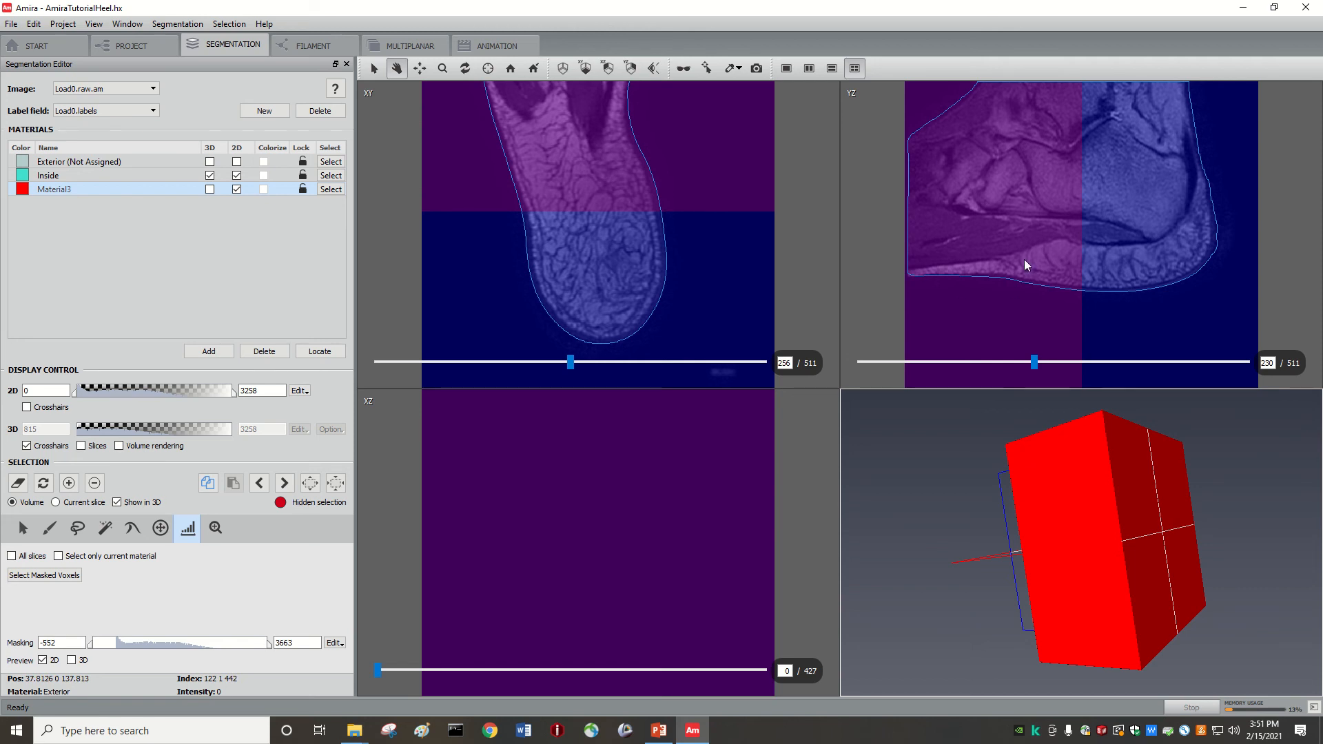
Lock the Exterior material and add the selected volume to Material3
{"action": "left_click", "coordinate": [302, 162]}
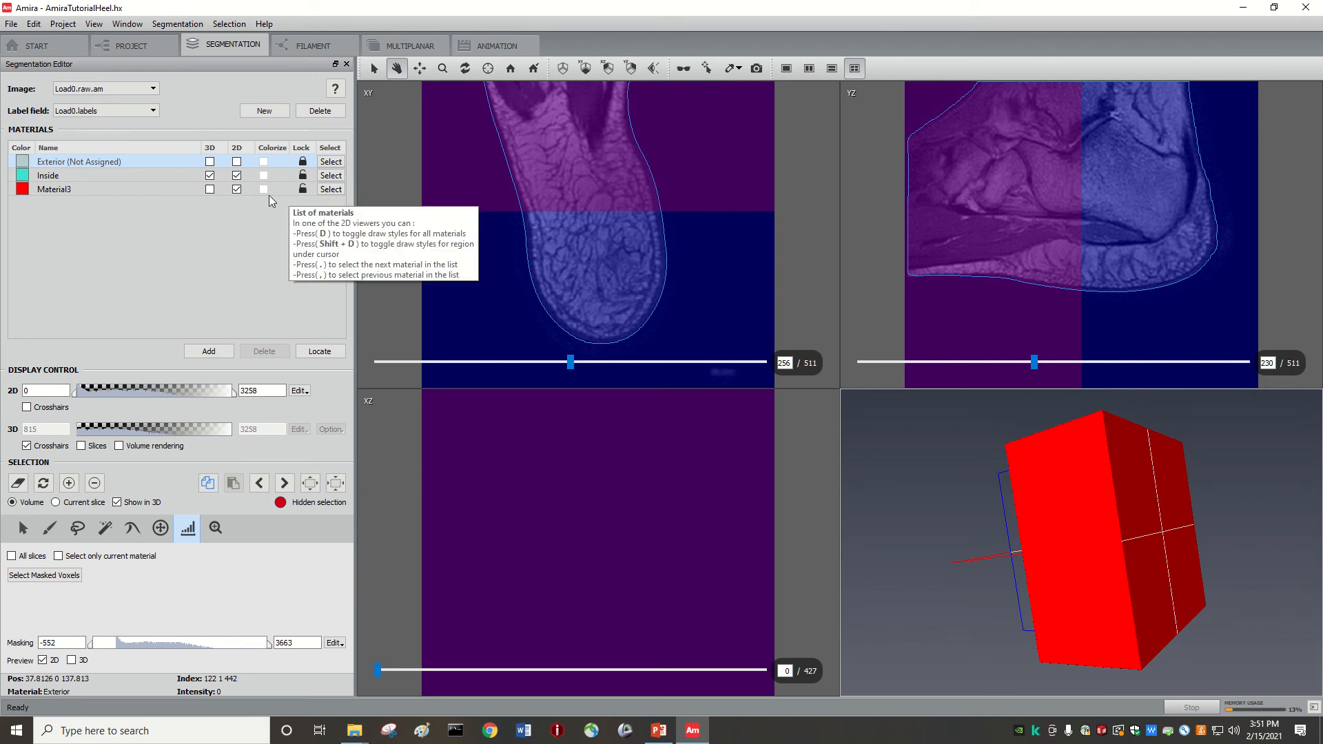
{"action": "left_click", "coordinate": [127, 190]}
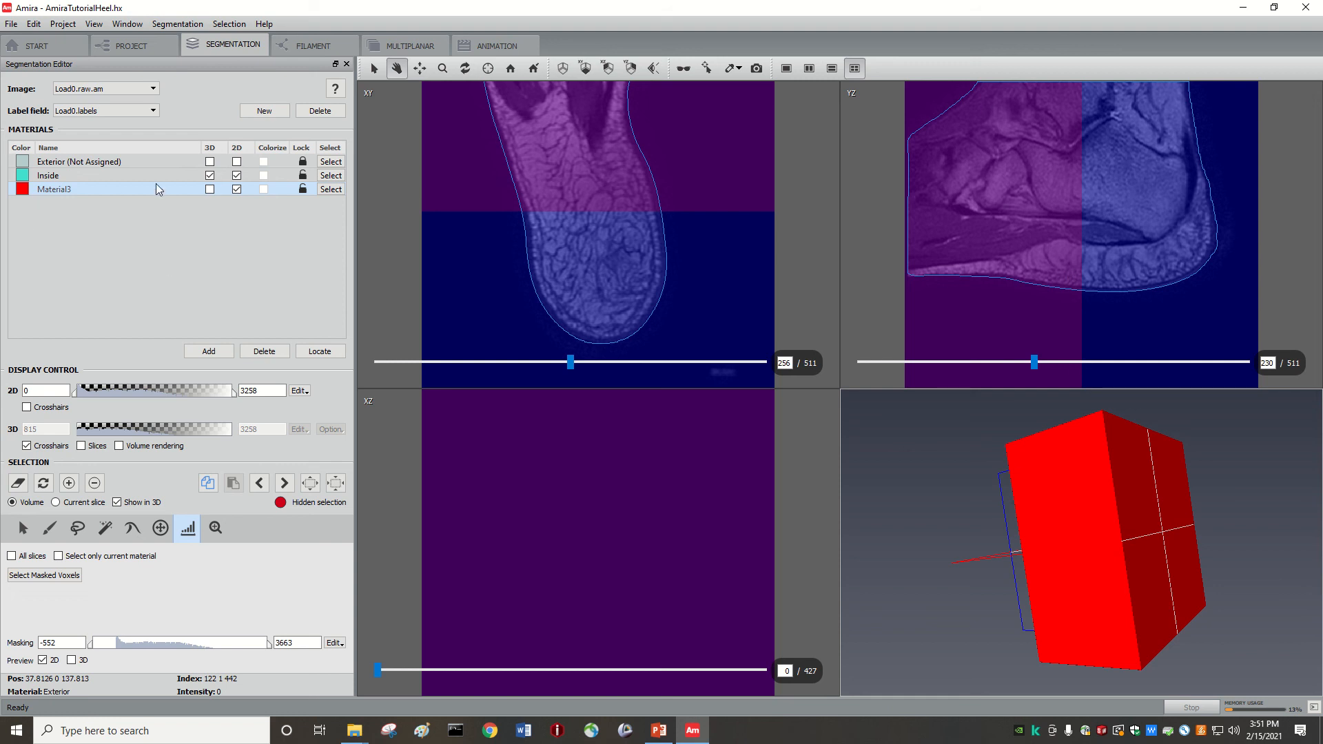
{"action": "left_click", "coordinate": [68, 483]}
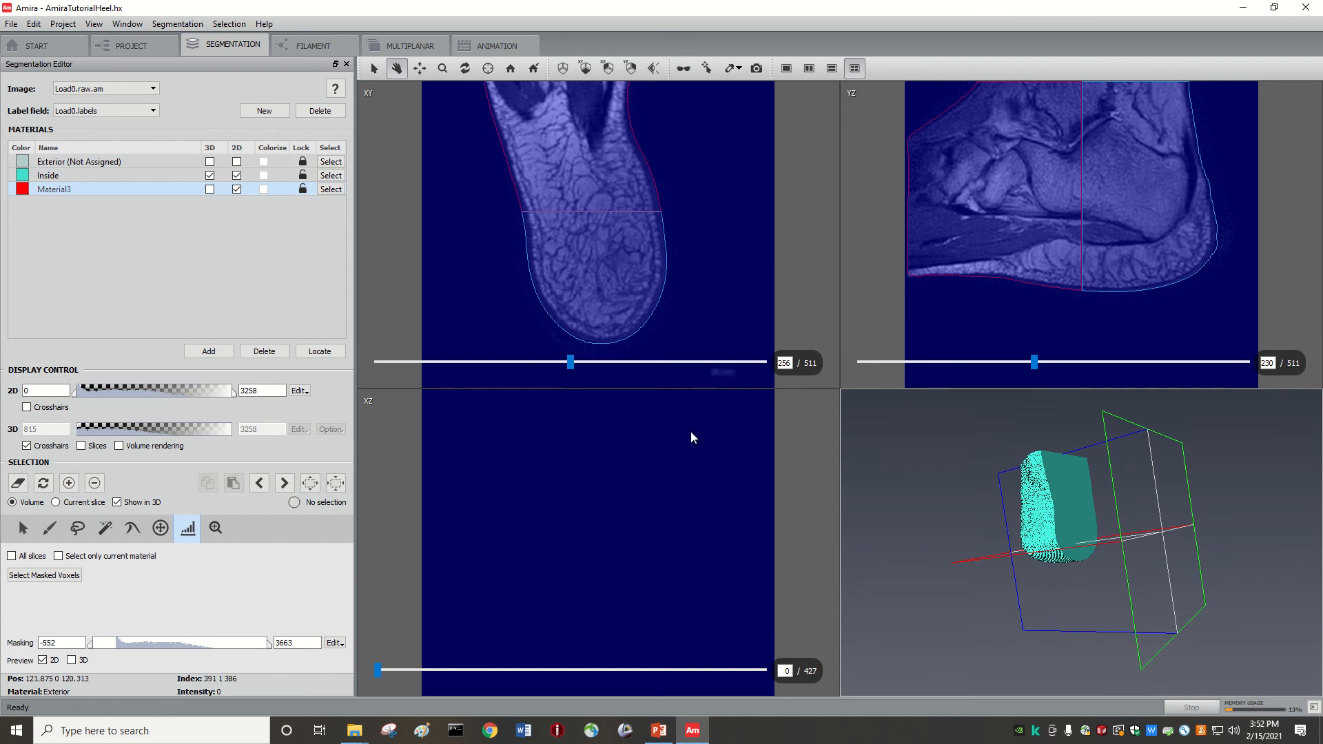
Display Material3 in 3D and bring up slice 369 in the XY view
{"action": "left_click", "coordinate": [209, 189]}
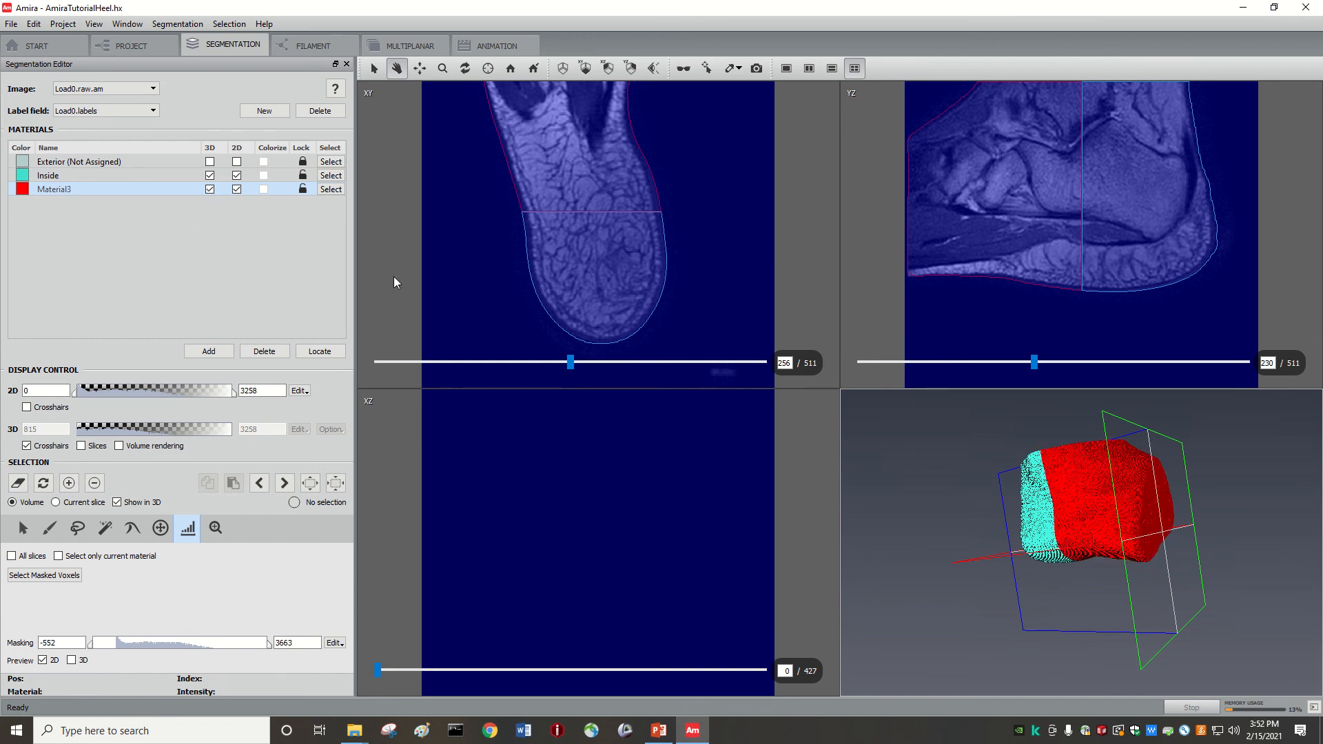
{"action": "left_click_drag", "start_coordinate": [1156, 493], "coordinate": [1020, 600]}
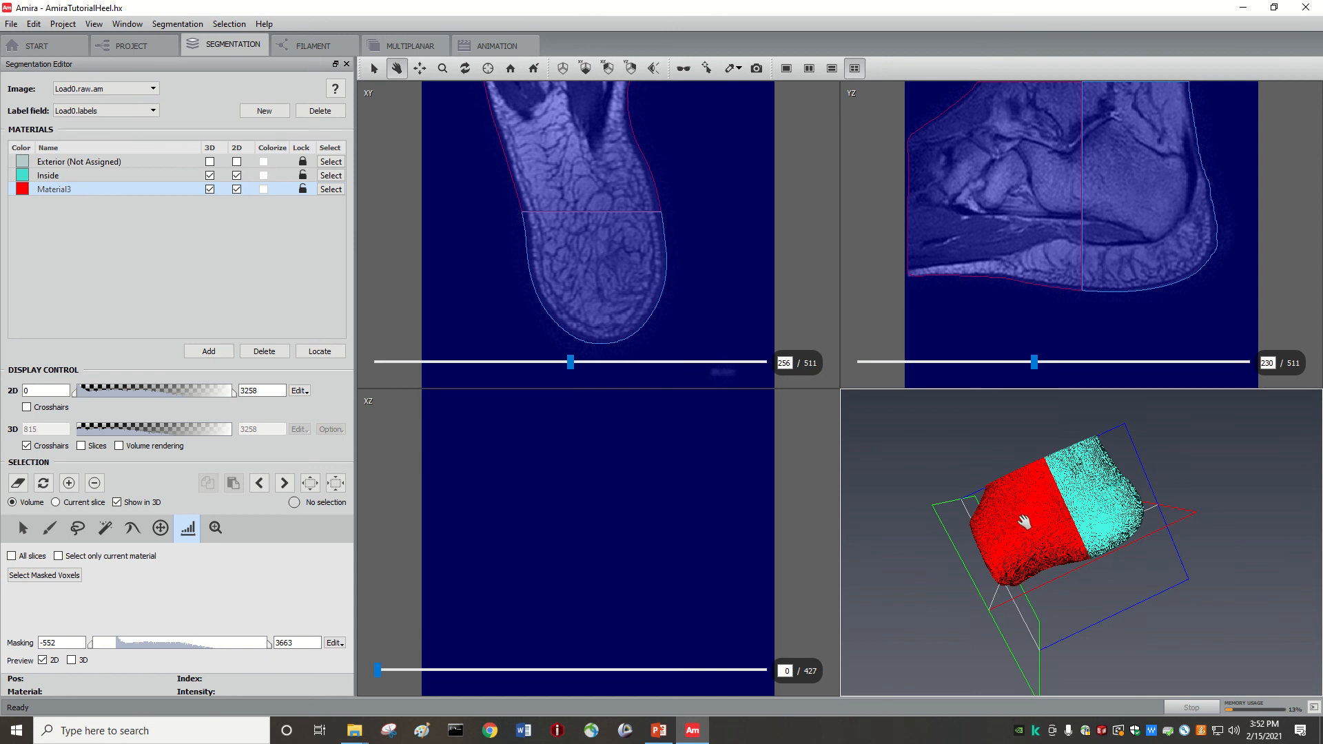
{"action": "left_click_drag", "start_coordinate": [1023, 522], "coordinate": [1107, 499]}
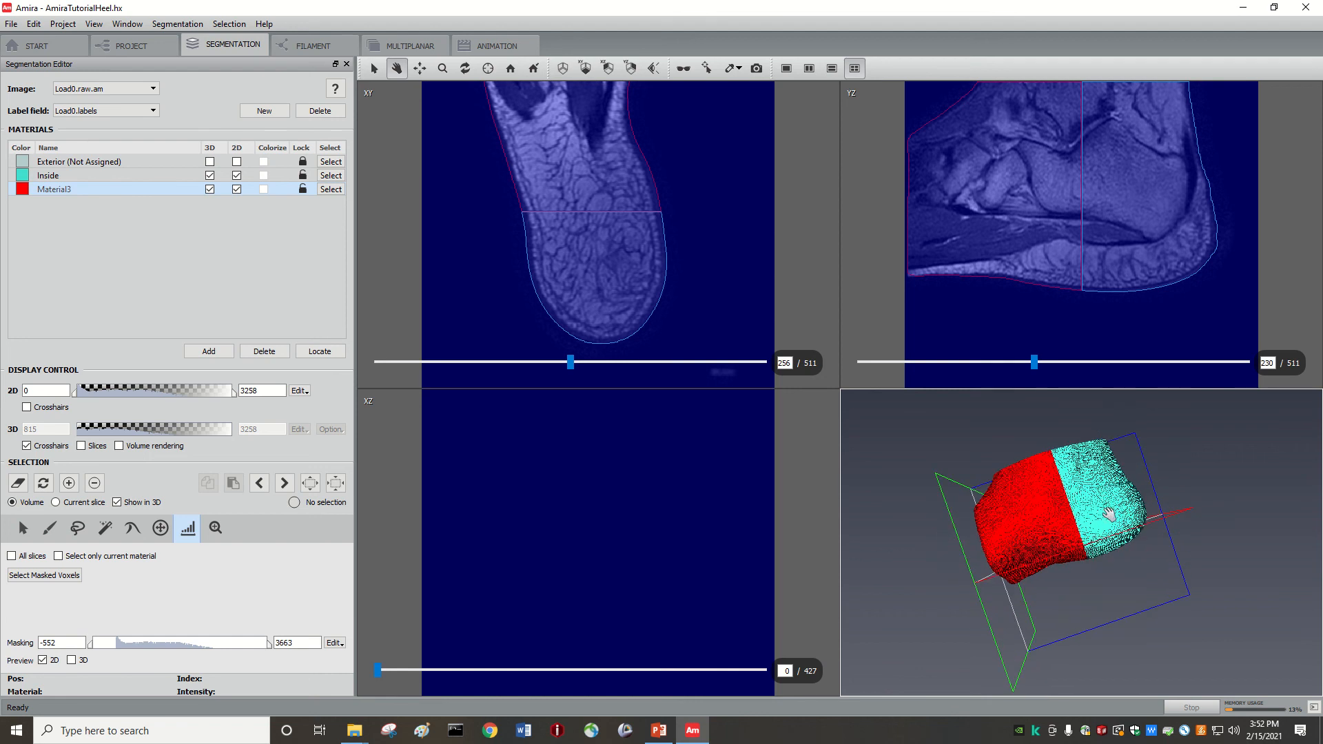
{"action": "left_click_drag", "start_coordinate": [1047, 508], "coordinate": [1051, 514]}
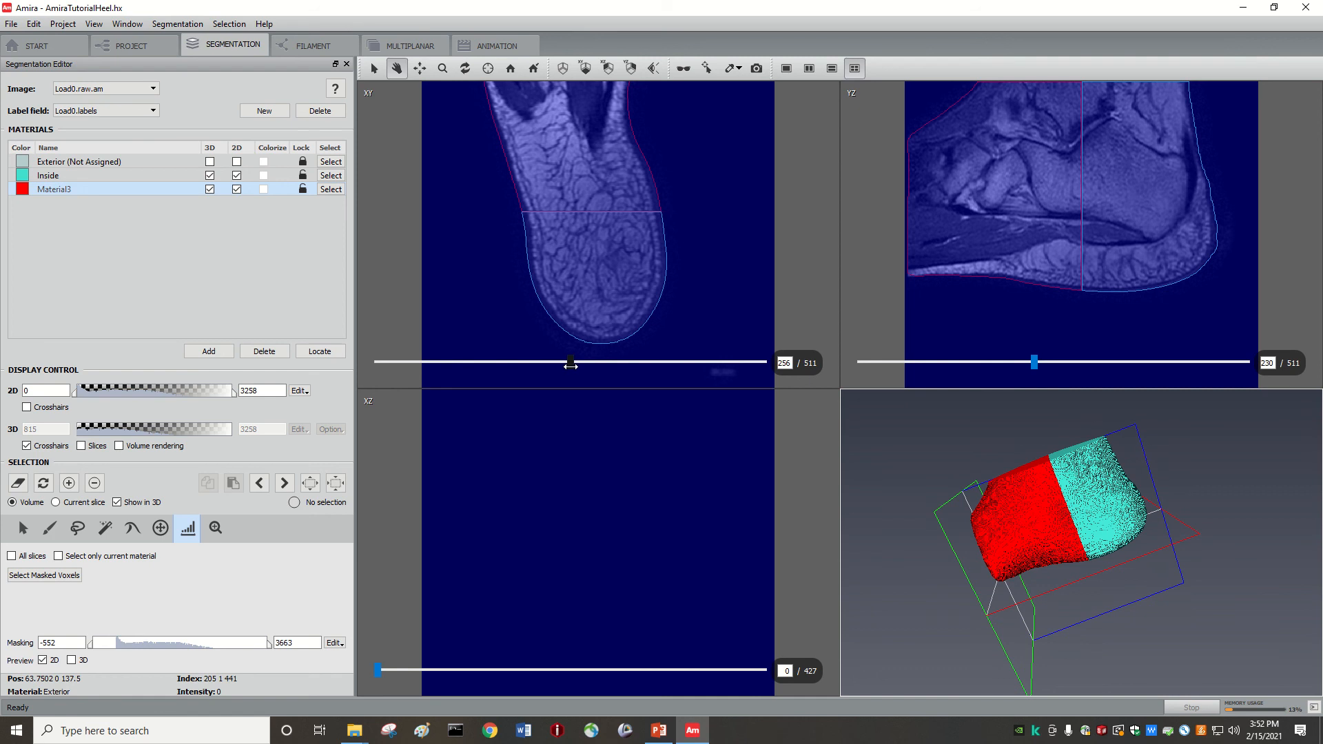
{"action": "left_click_drag", "start_coordinate": [570, 363], "coordinate": [608, 363]}
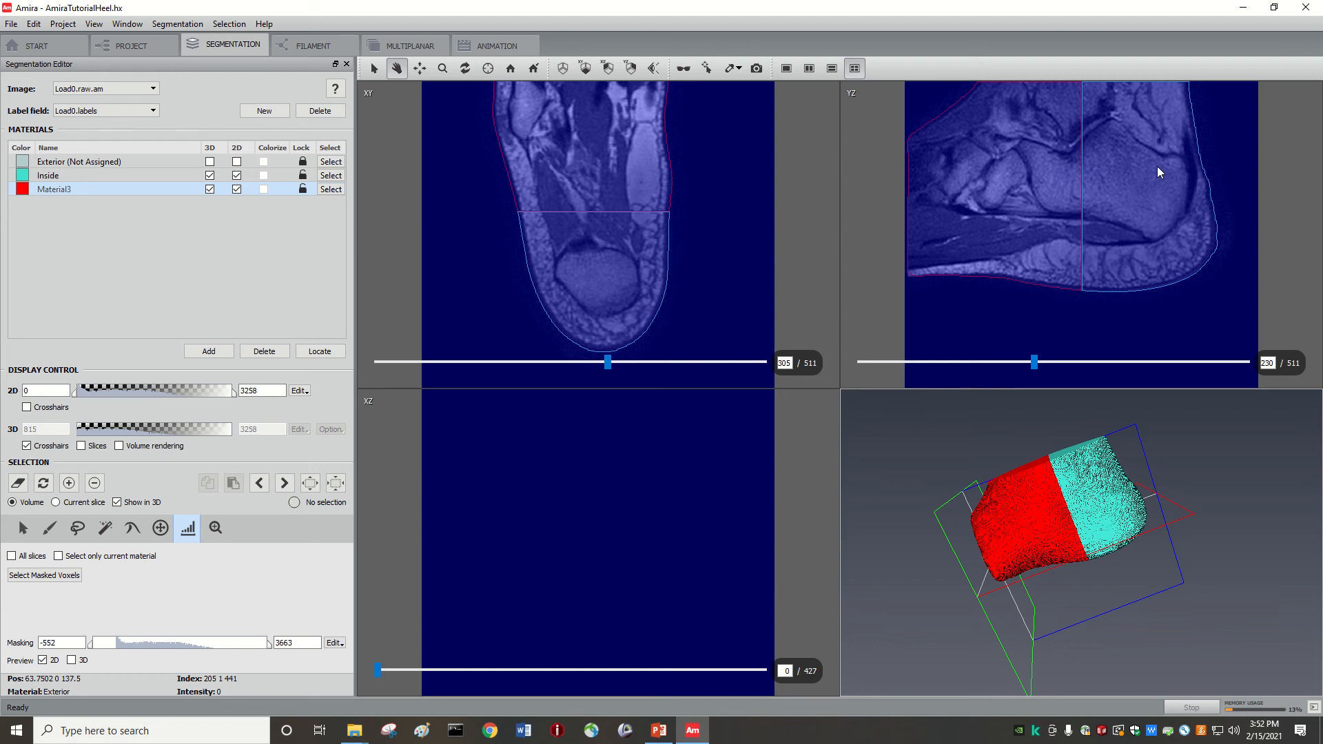
{"action": "left_click_drag", "start_coordinate": [606, 363], "coordinate": [656, 363]}
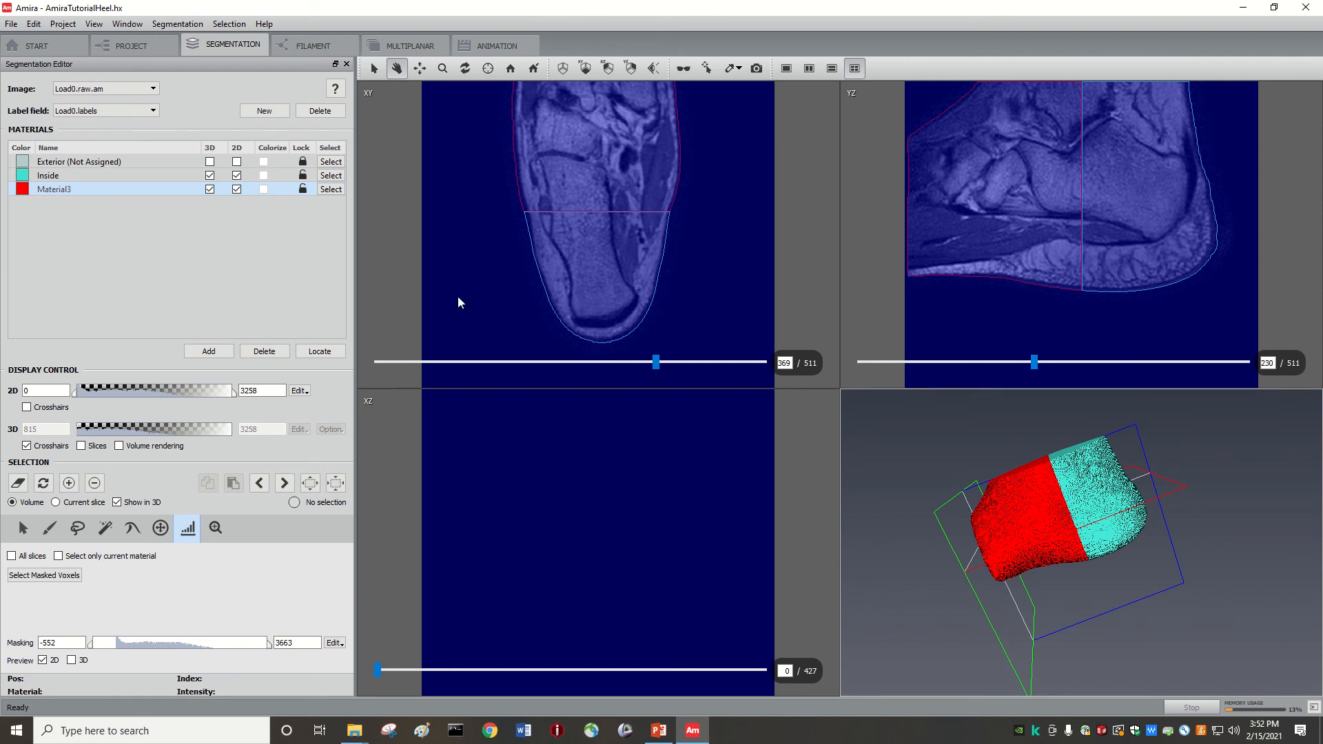
{"action": "left_click", "coordinate": [27, 575]}
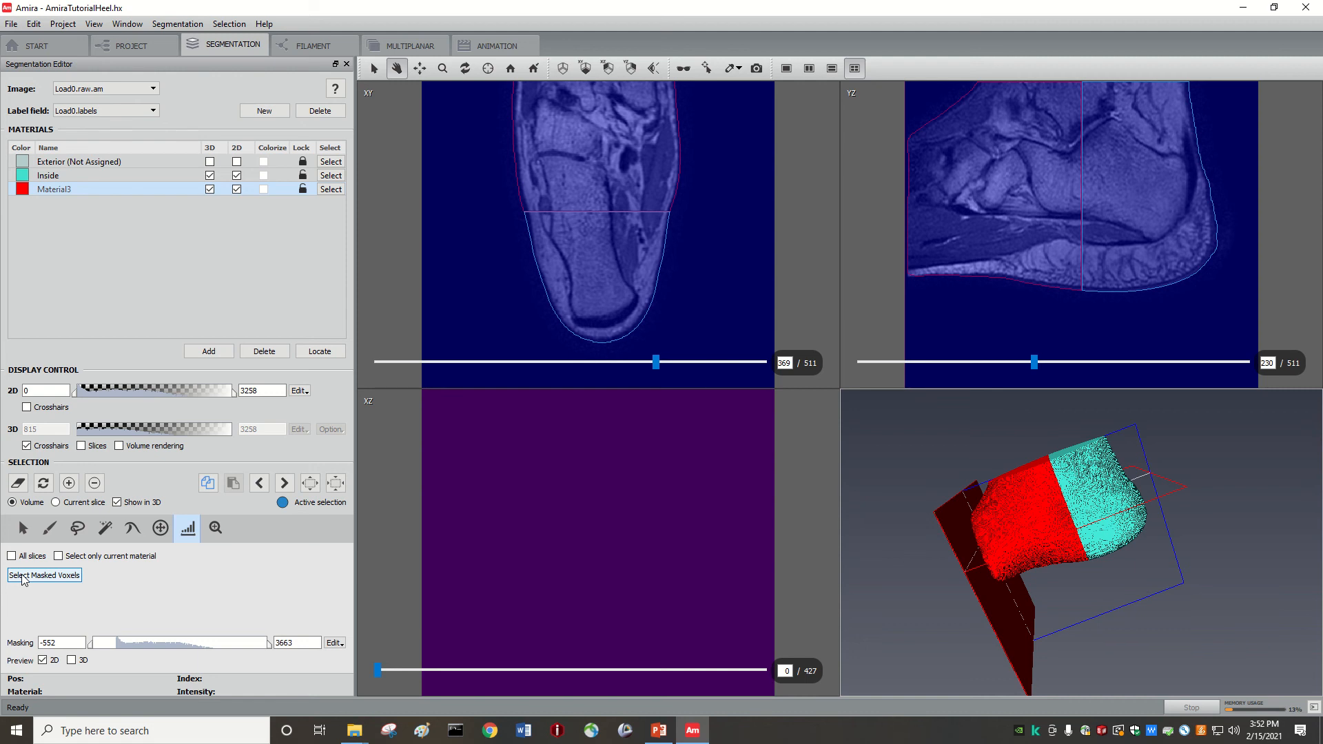
{"action": "left_click_drag", "start_coordinate": [1040, 591], "coordinate": [1110, 571]}
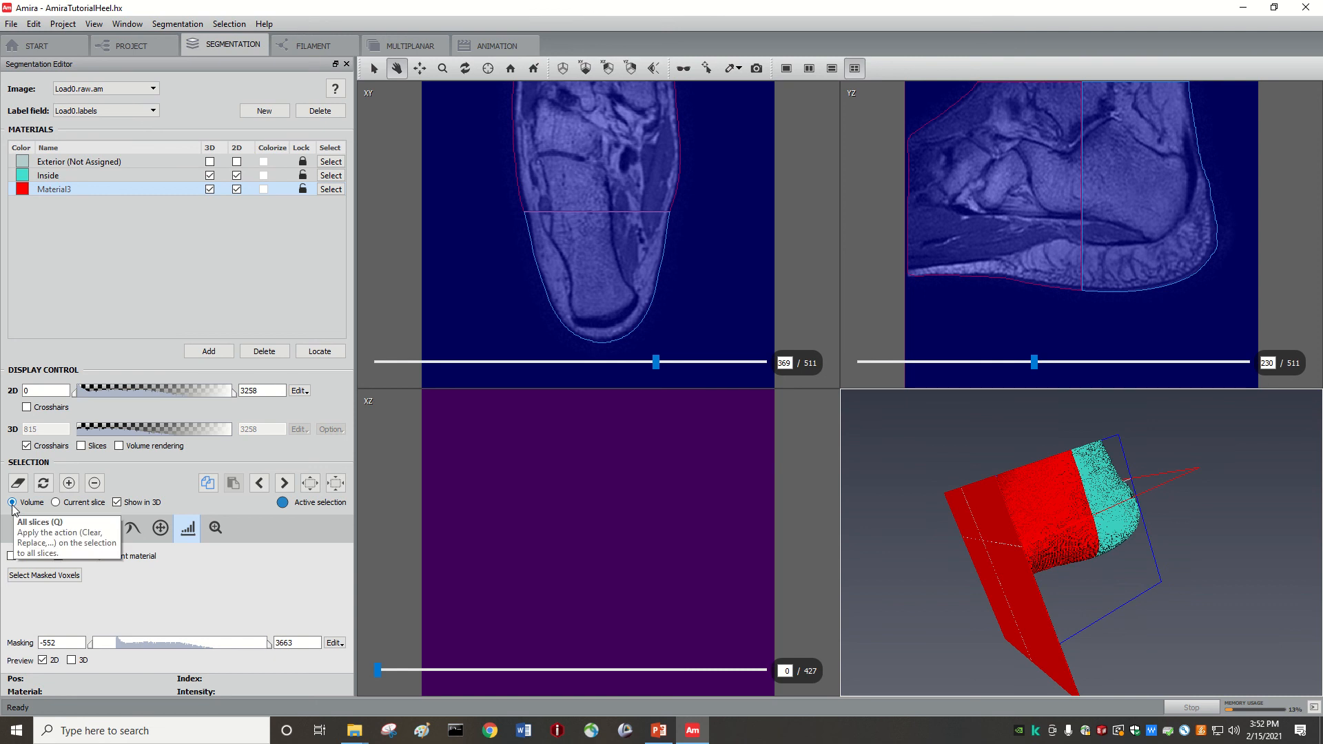
{"action": "left_click", "coordinate": [18, 483]}
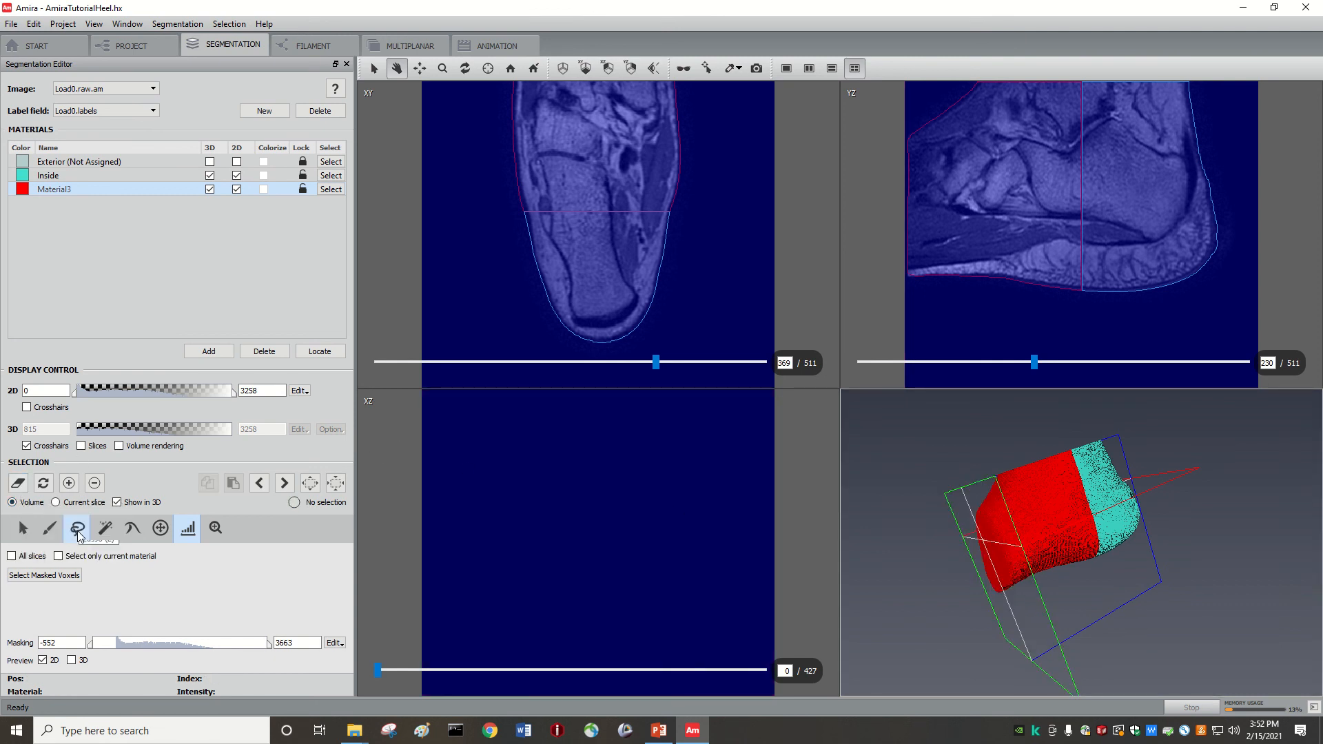
Select the masked voxels on XY slice 369 and move the XZ view to slice 21
{"action": "left_click", "coordinate": [804, 259]}
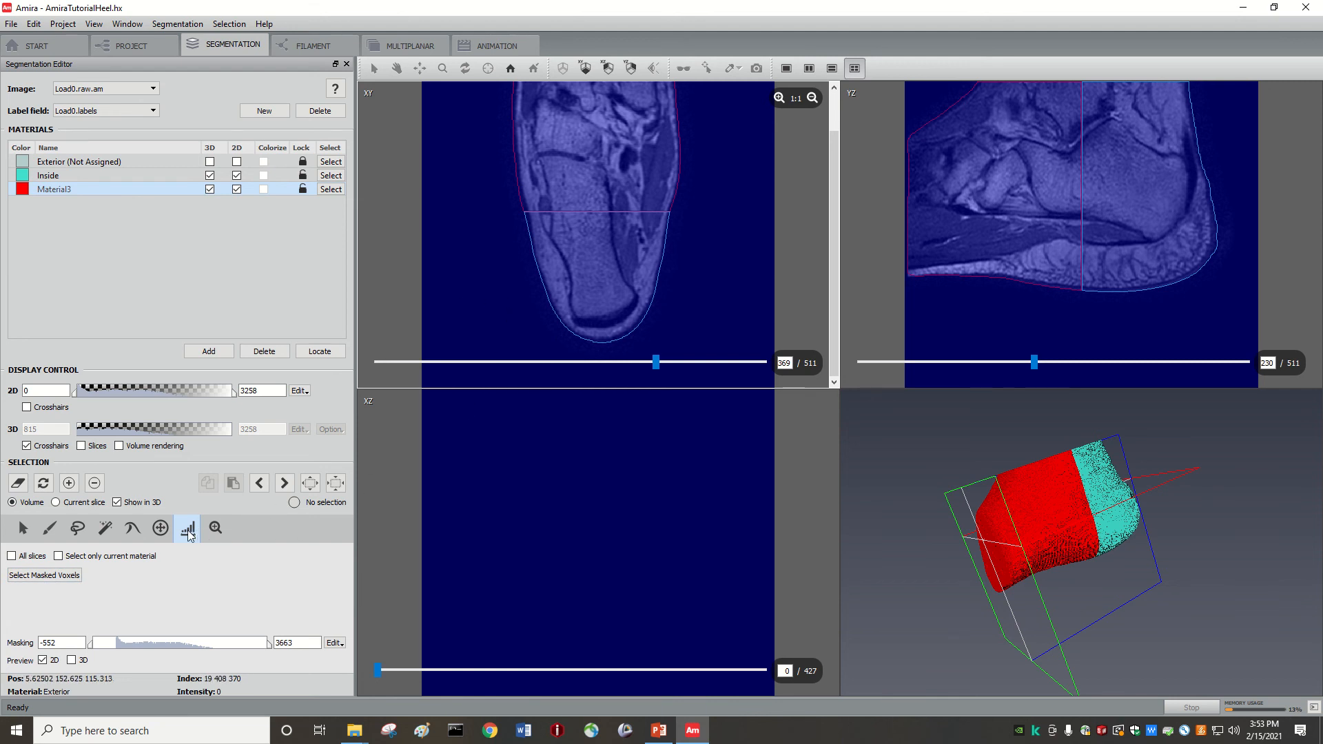
{"action": "left_click", "coordinate": [31, 575]}
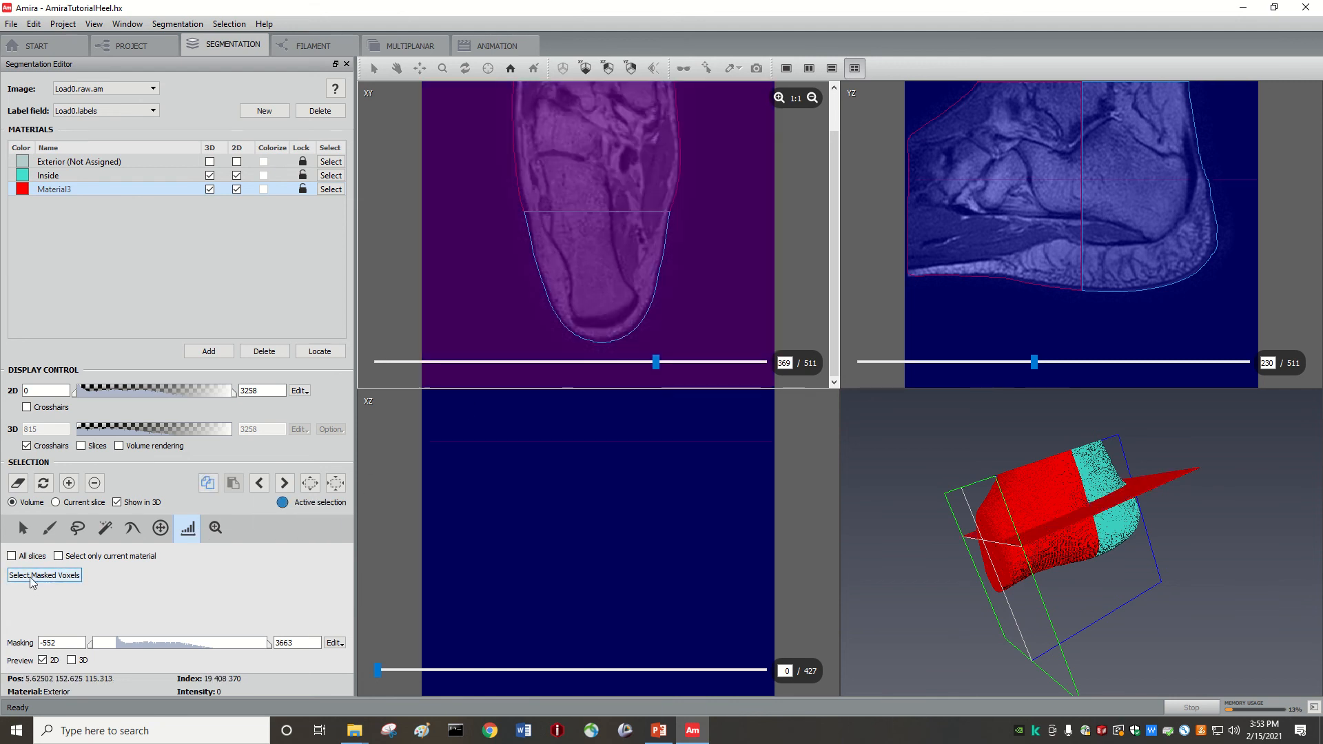
{"action": "left_click_drag", "start_coordinate": [958, 493], "coordinate": [1107, 492]}
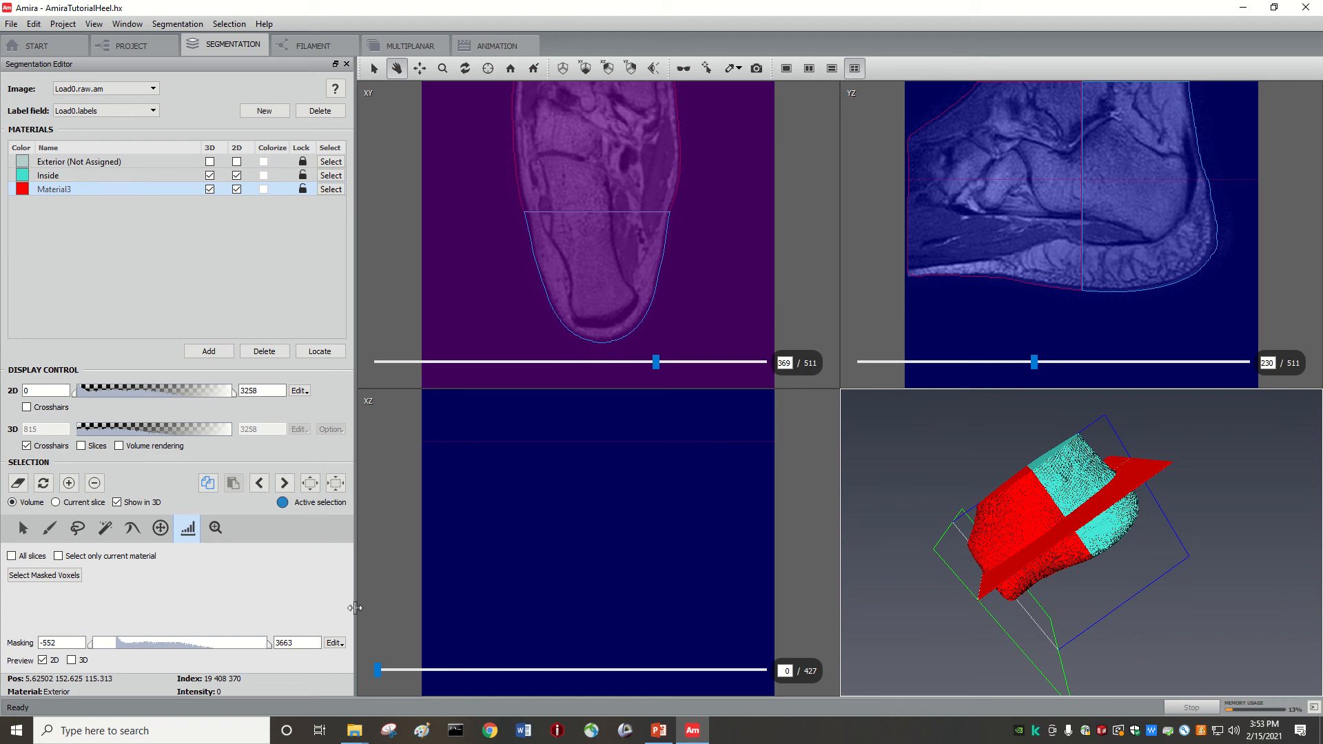
{"action": "mouse_move", "coordinate": [377, 670]}
{"action": "left_mouse_down"}
{"action": "mouse_move", "coordinate": [410, 672]}
{"action": "mouse_move", "coordinate": [396, 670]}
{"action": "left_mouse_up"}
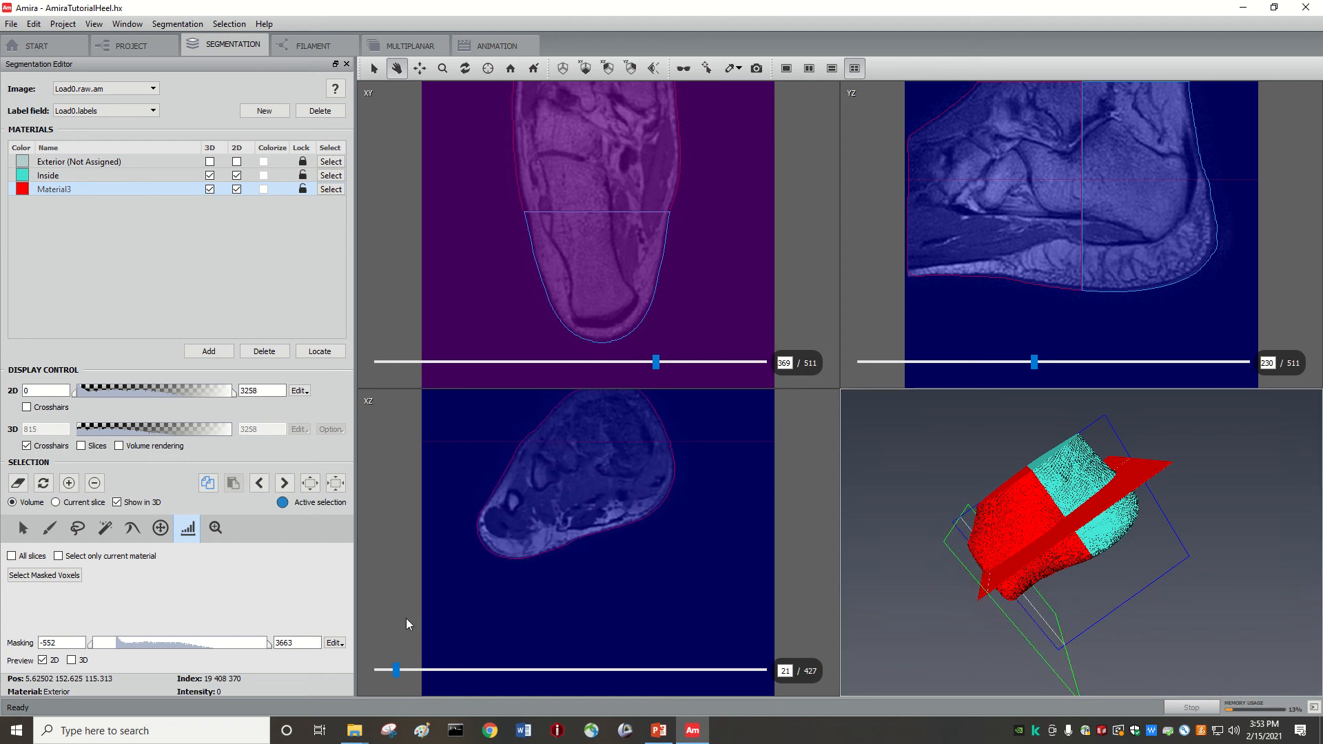
Select the masked voxels on XY slice 511 and interpolate the selection between XY slices 369 and 511
{"action": "left_click_drag", "start_coordinate": [656, 362], "coordinate": [811, 389]}
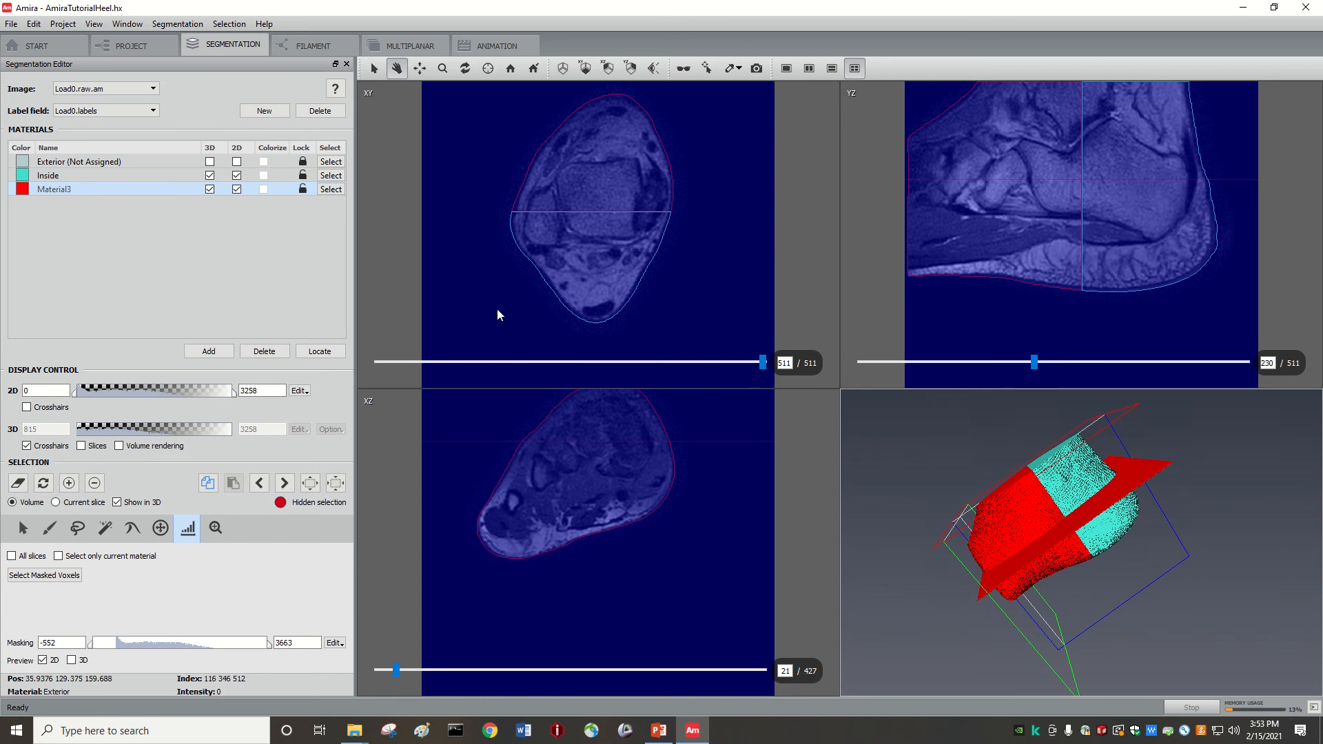
{"action": "left_click", "coordinate": [57, 576]}
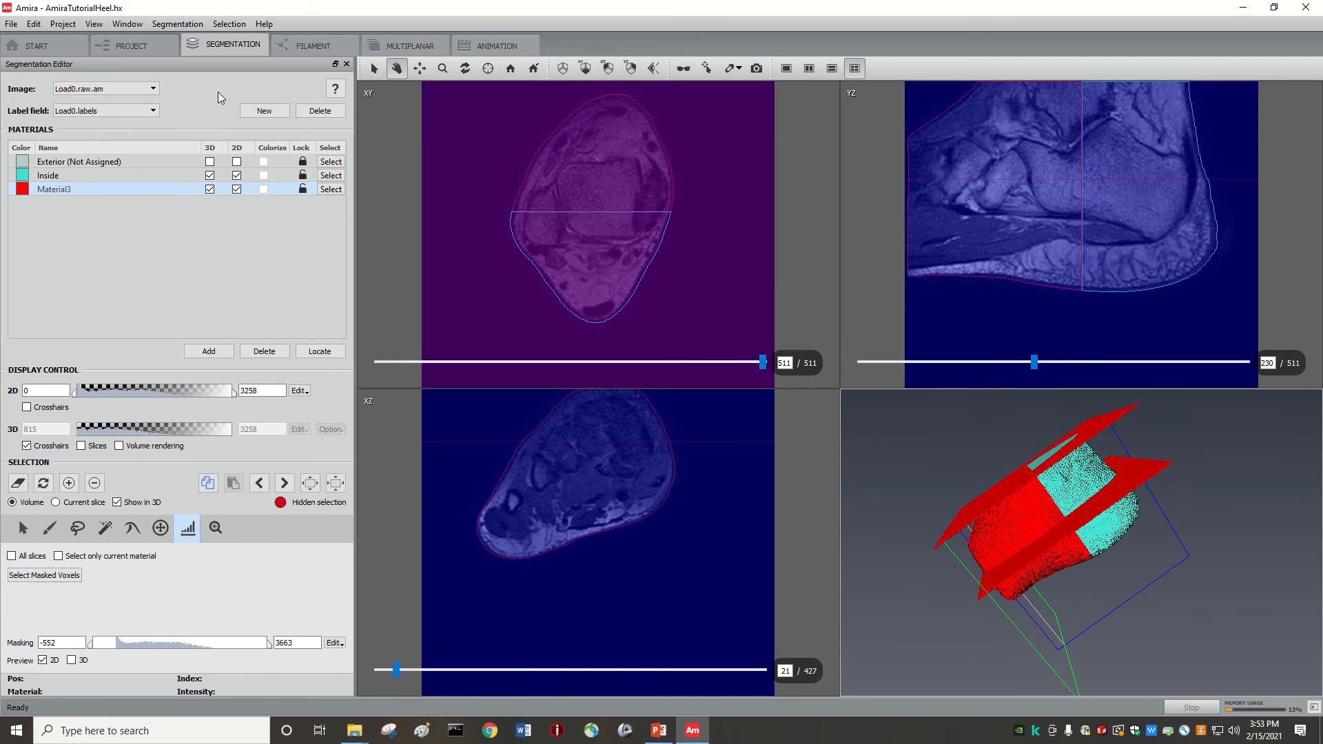
{"action": "left_click", "coordinate": [229, 23]}
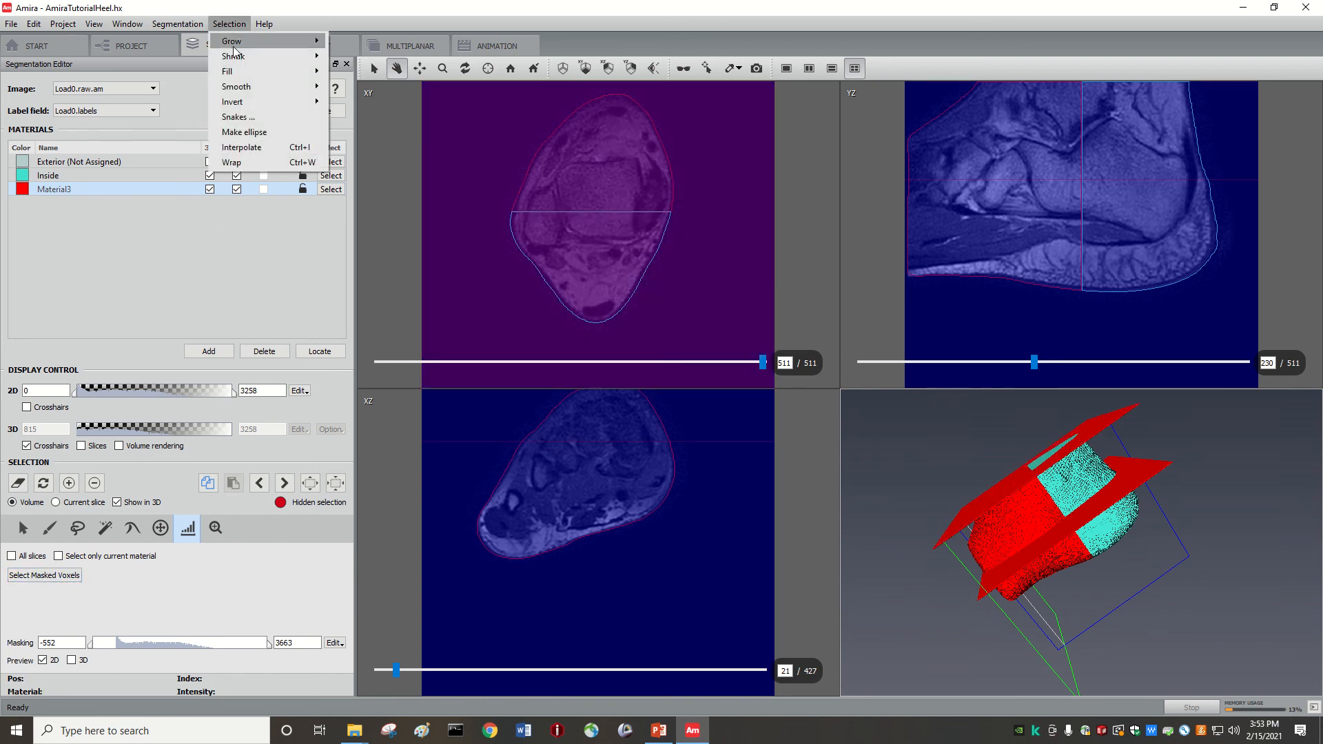
{"action": "left_click", "coordinate": [241, 147]}
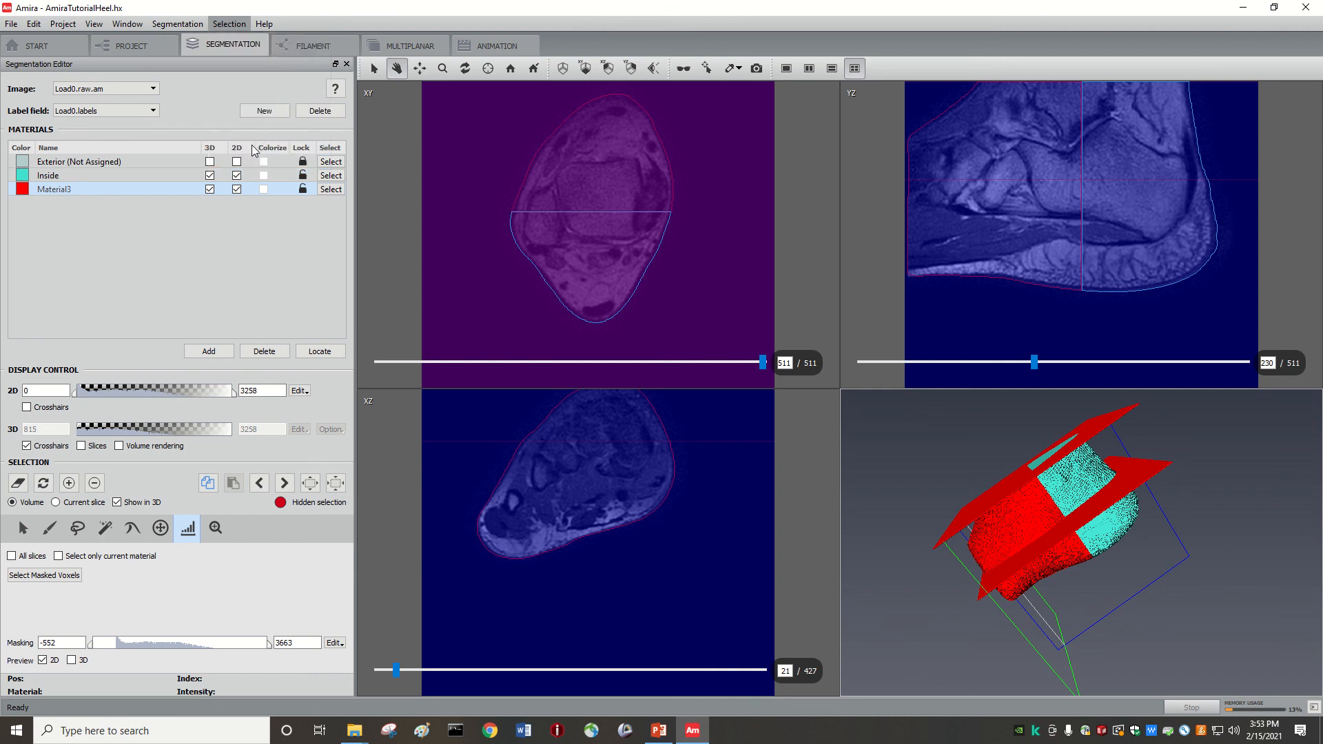
Add the interpolated volume to Material3
{"action": "left_click_drag", "start_coordinate": [991, 489], "coordinate": [944, 489]}
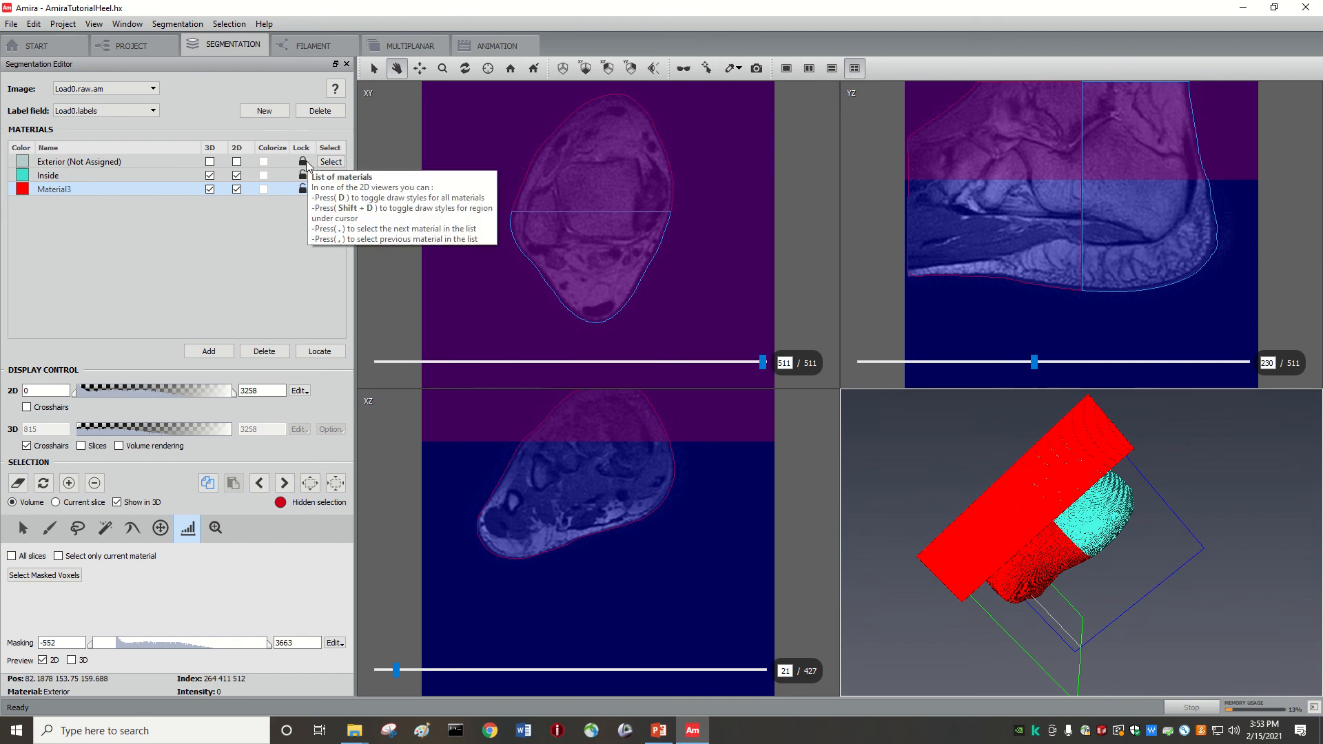
{"action": "left_click_drag", "start_coordinate": [1087, 466], "coordinate": [1037, 503]}
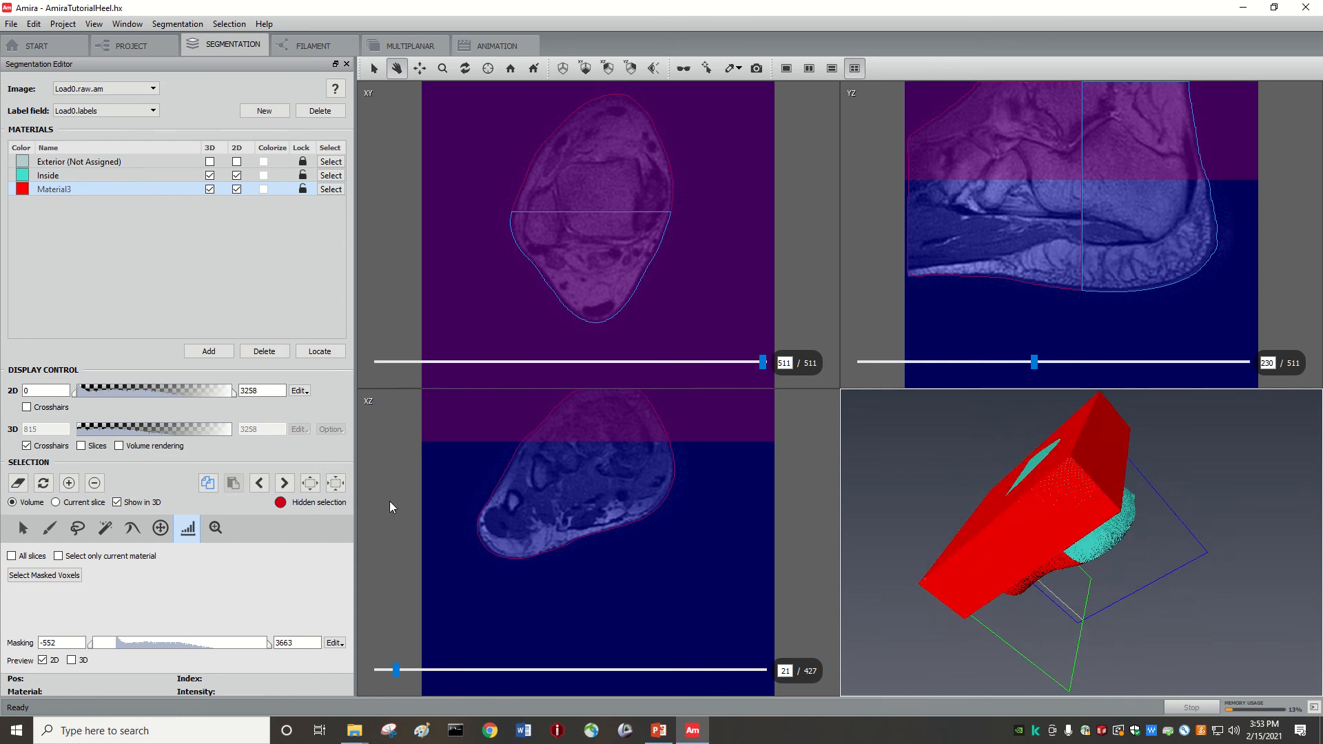
{"action": "left_click", "coordinate": [68, 483]}
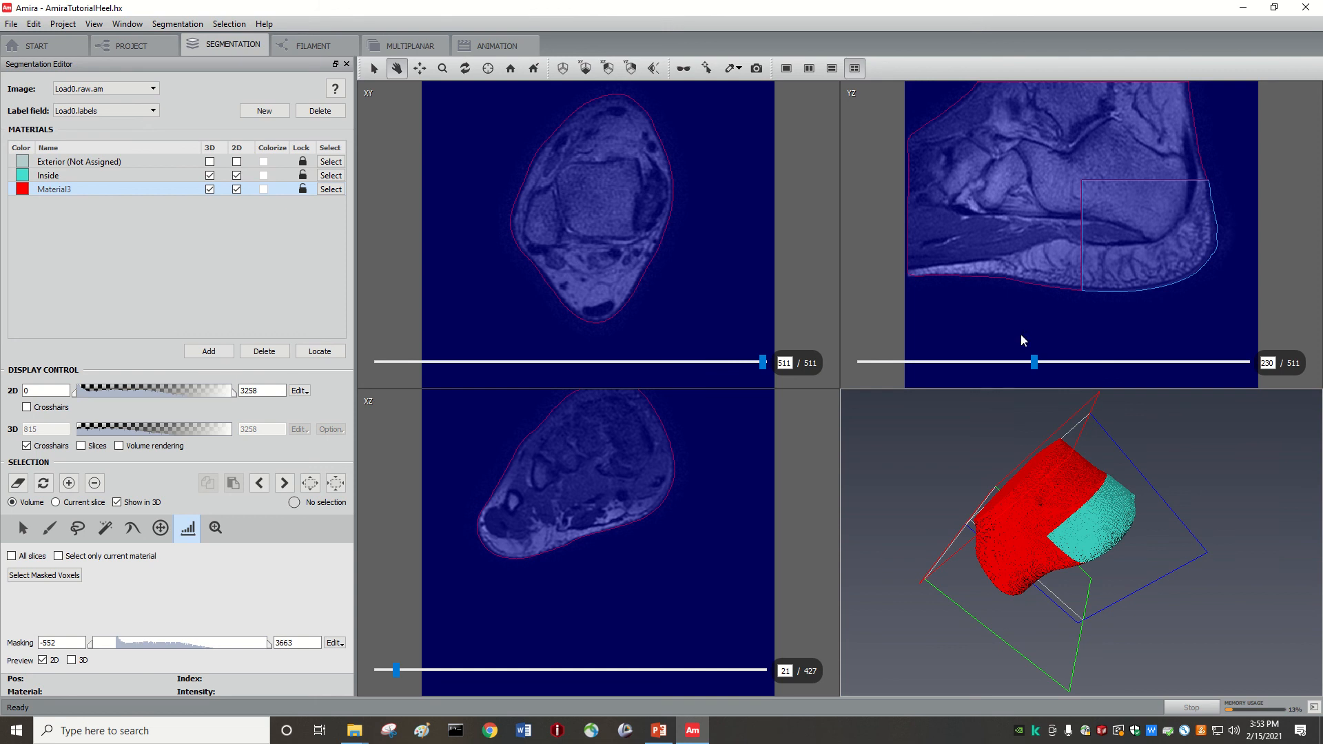
Switch off the threshold masking tool and check the material boundaries on YZ slice 264 and XY slice 322
{"action": "left_click", "coordinate": [22, 527]}
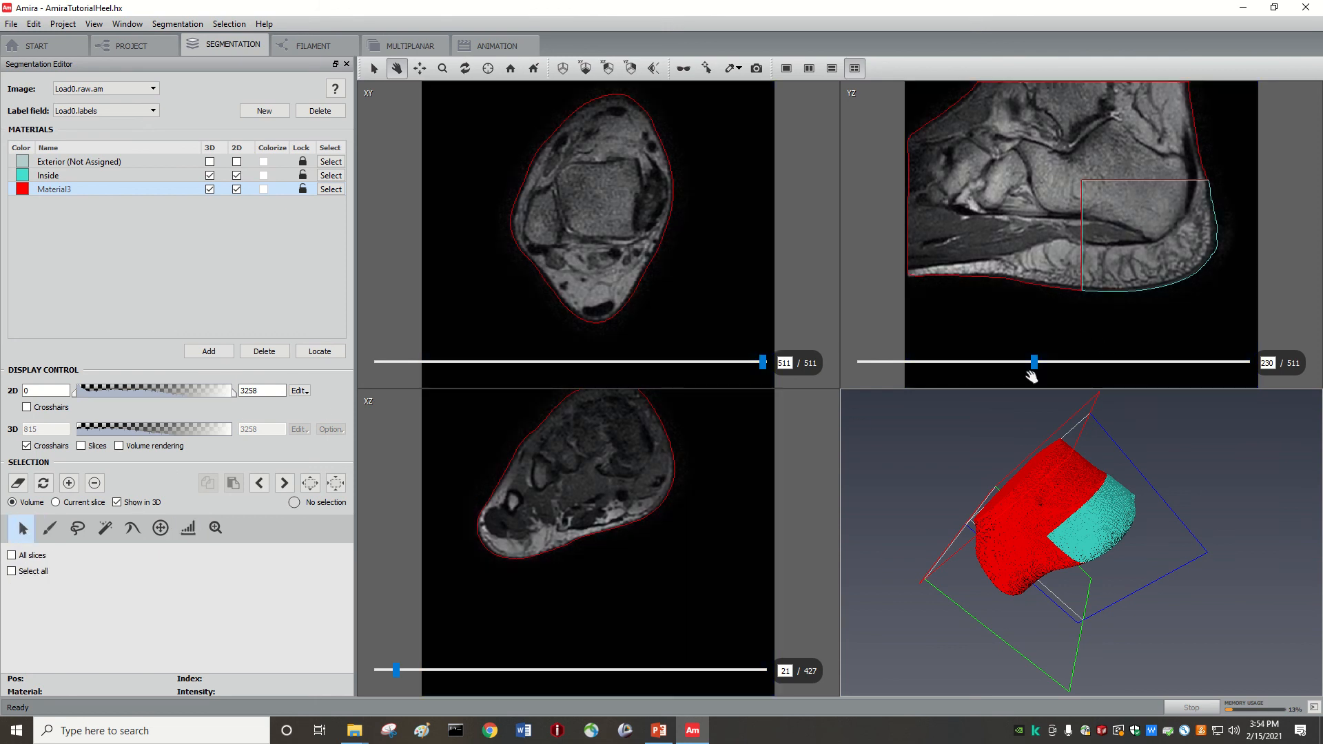
{"action": "mouse_move", "coordinate": [1034, 363]}
{"action": "left_mouse_down"}
{"action": "mouse_move", "coordinate": [1122, 363]}
{"action": "mouse_move", "coordinate": [1060, 363]}
{"action": "left_mouse_up"}
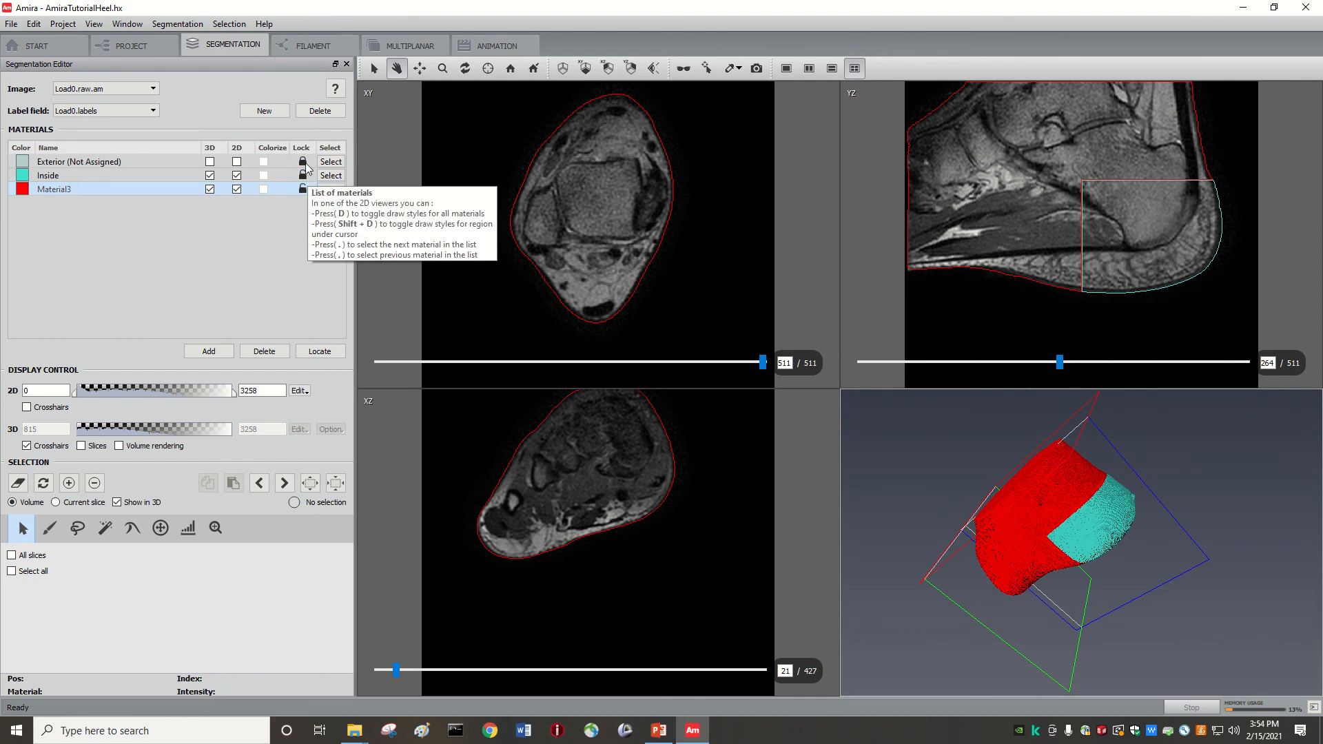
{"action": "left_click", "coordinate": [303, 189]}
{"action": "left_click_drag", "start_coordinate": [762, 363], "coordinate": [620, 363]}
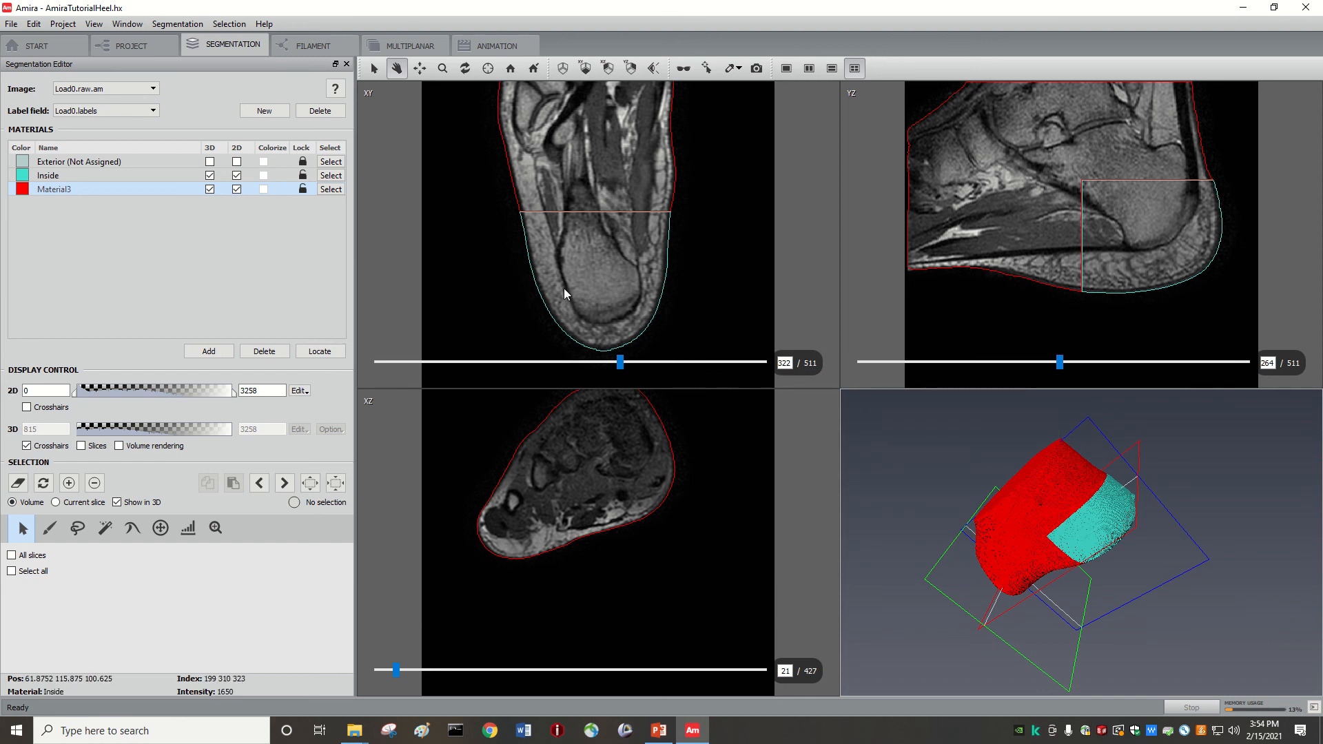
{"action": "mouse_move", "coordinate": [584, 6]}
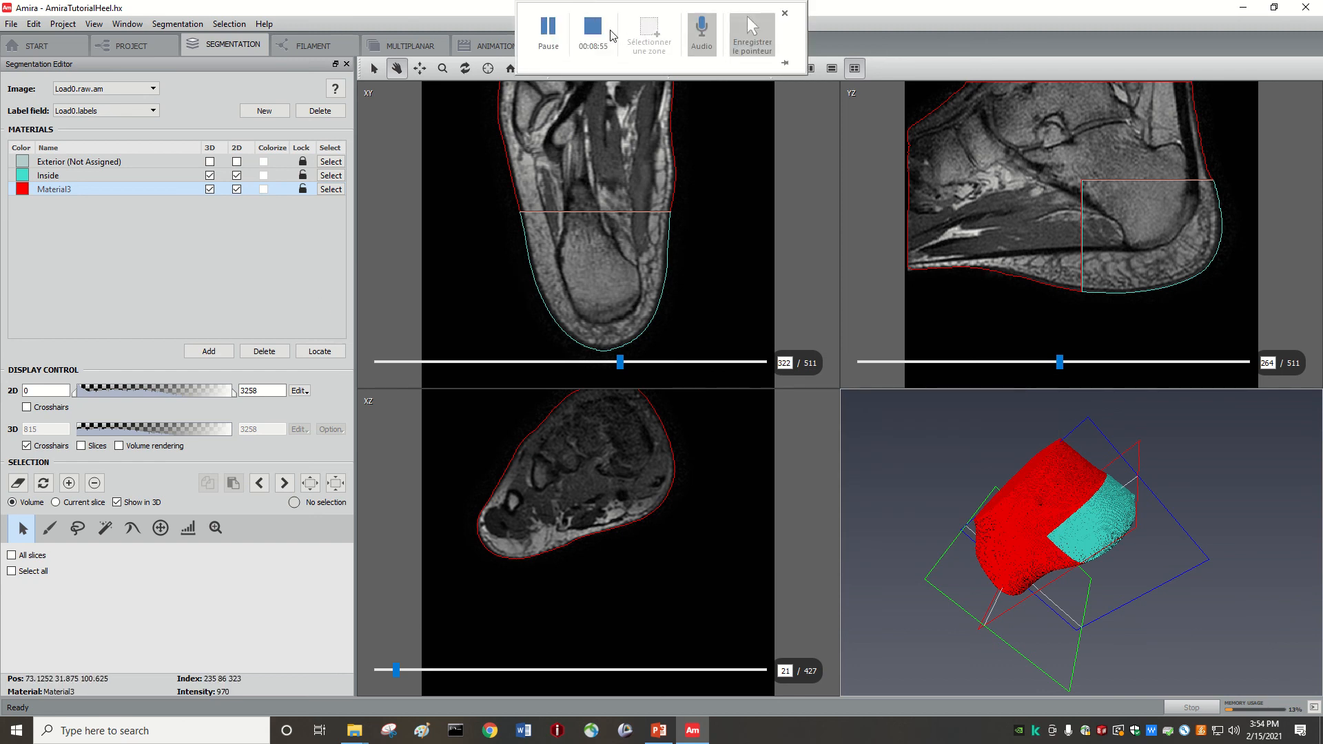